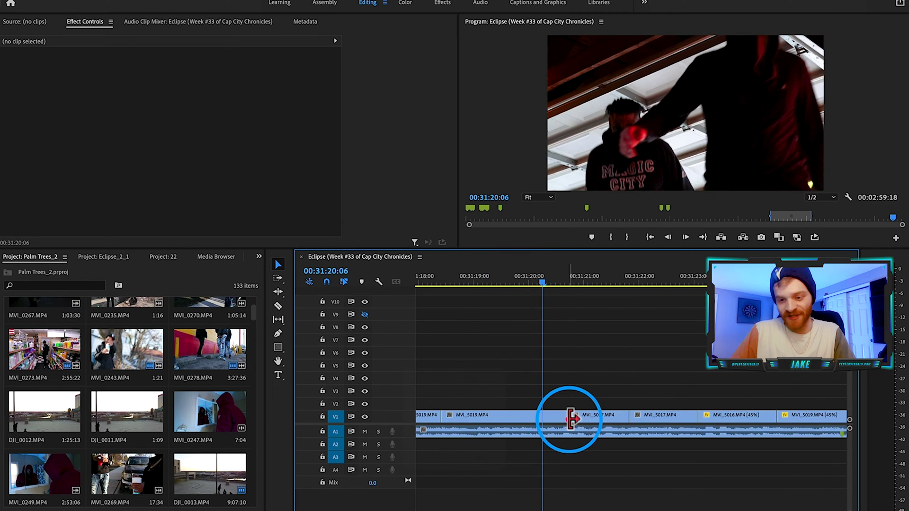
# Place the playhead on the cut between MVI_5019.MP4 and MVI_5017.MP4 at 00:31:20:17.
pyautogui.click(576, 417)
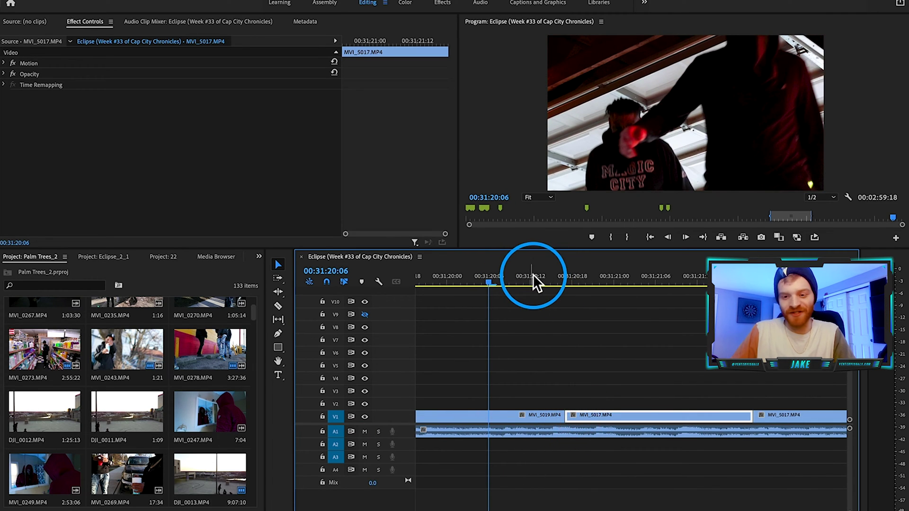
pyautogui.click(560, 278)
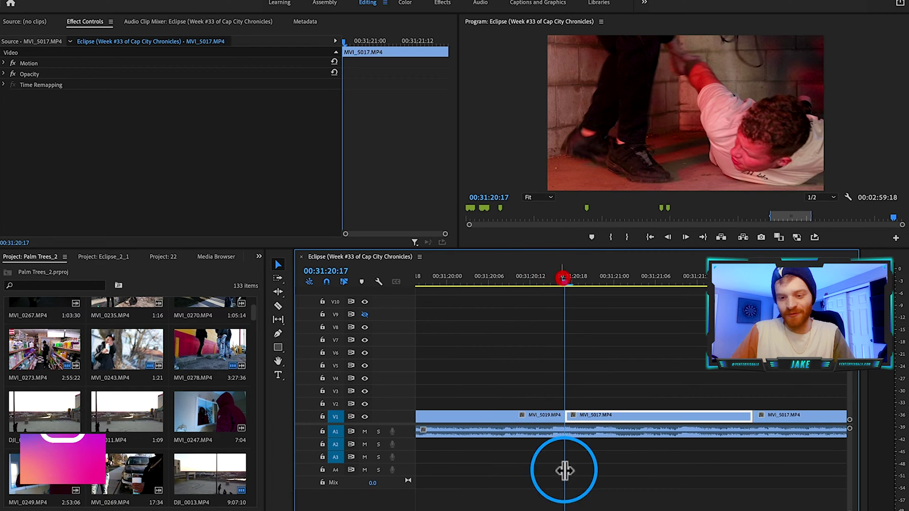
pyautogui.click(520, 413)
pyautogui.scroll(2, 574, 402)
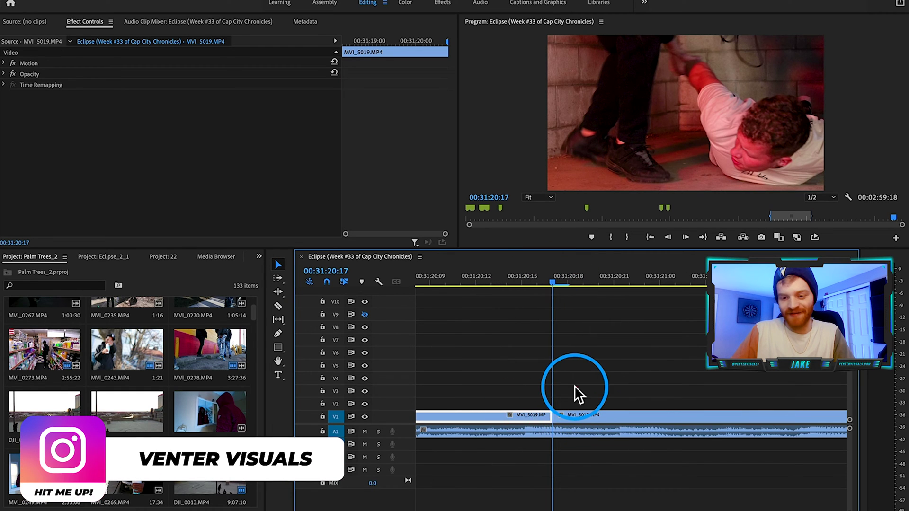
pyautogui.click(560, 396)
# Split MVI_5019.MP4 with the Razor five frames before the cut, at 00:31:20:12.
pyautogui.press('shift')
pyautogui.click(770, 287)
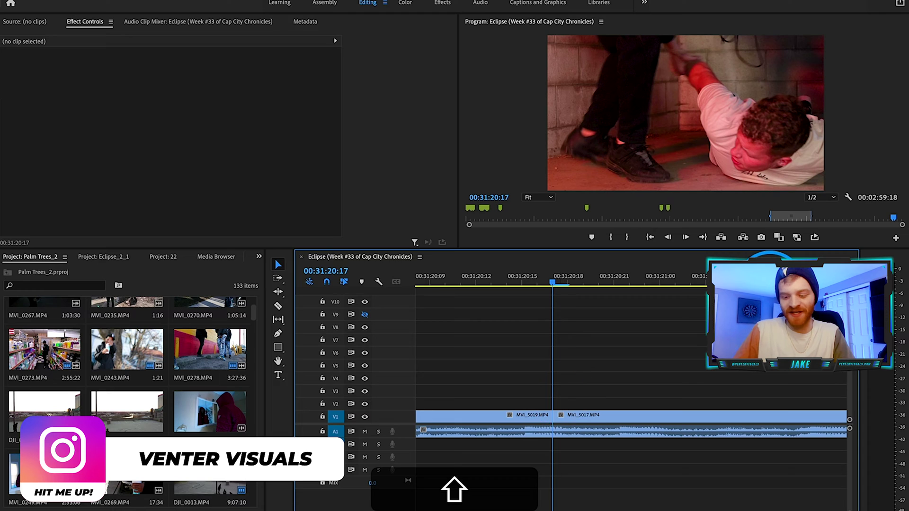
pyautogui.hotkey('shift', 'Left')
pyautogui.moveTo(531, 343); pyautogui.dragTo(477, 411)
pyautogui.press('c')
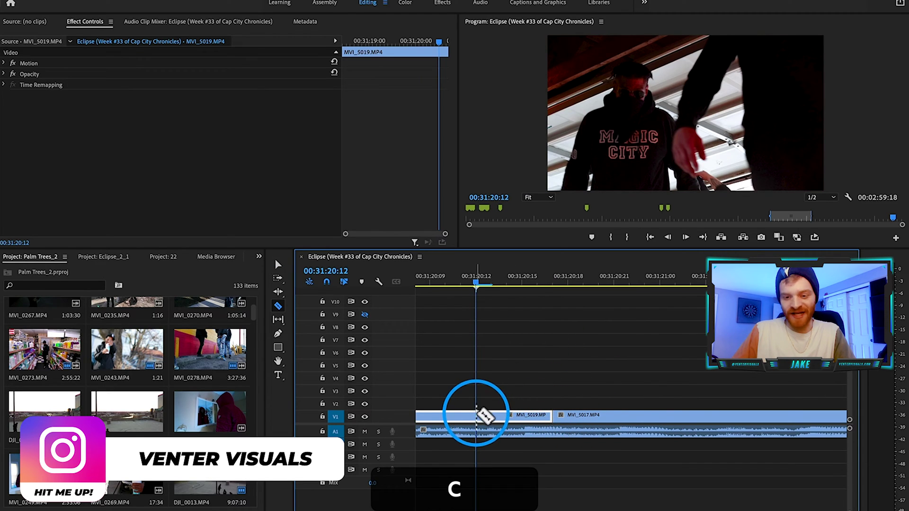
pyautogui.click(475, 414)
pyautogui.press('v')
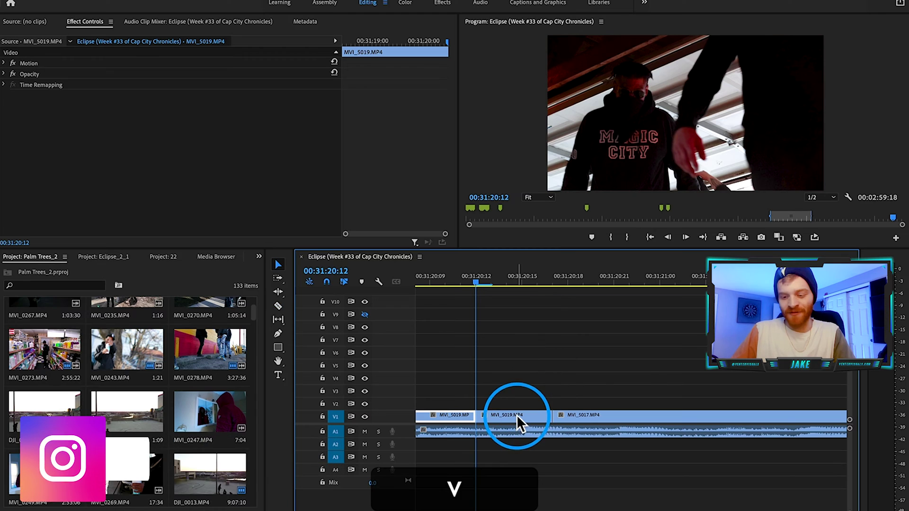
# Split MVI_5017.MP4 with the Razor five frames after the original cut, at 00:31:20:22.
pyautogui.hotkey('shift', 'Right')
pyautogui.hotkey('shift', 'Right')
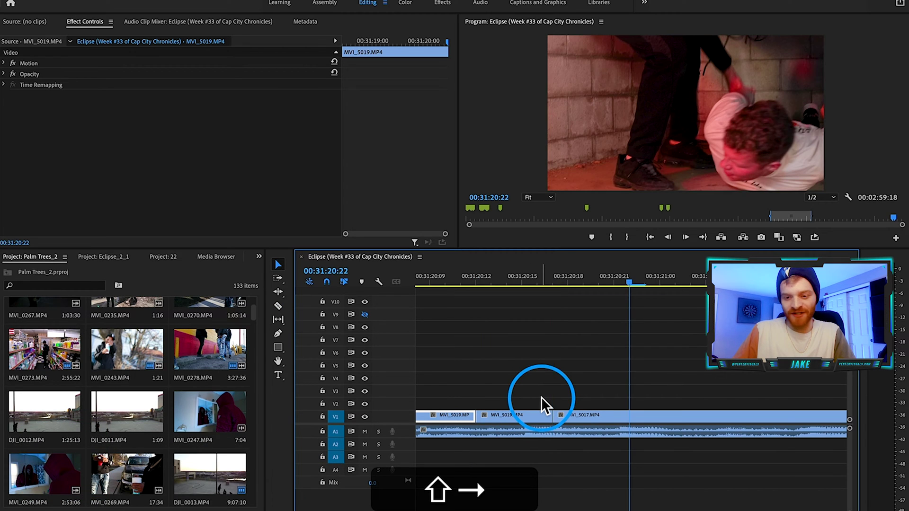
pyautogui.press('c')
pyautogui.click(629, 417)
pyautogui.press('v')
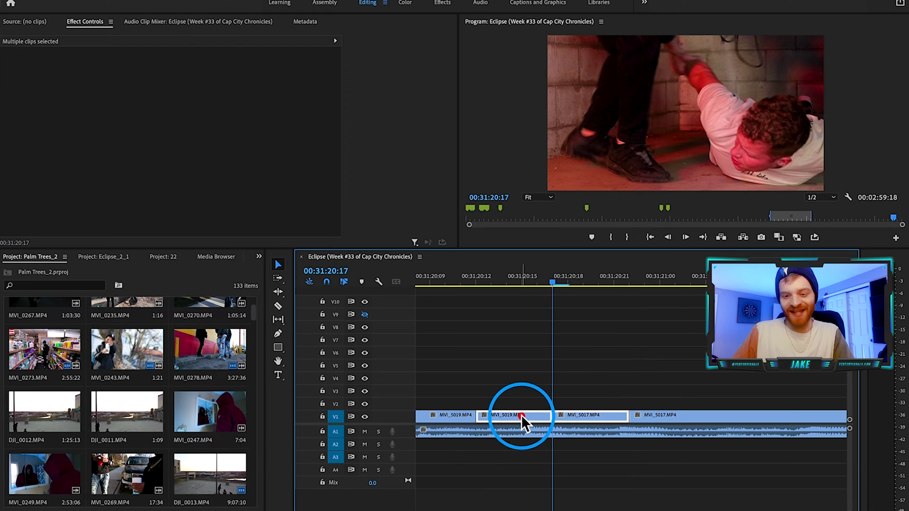
# Nest the two short five-frame clips around the cut, accepting the suggested sequence name.
pyautogui.rightClick(521, 416)
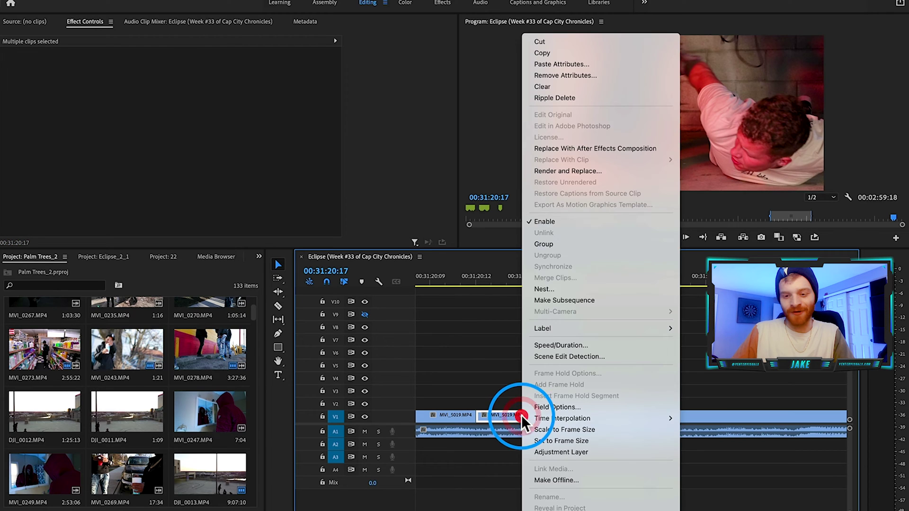
pyautogui.click(570, 289)
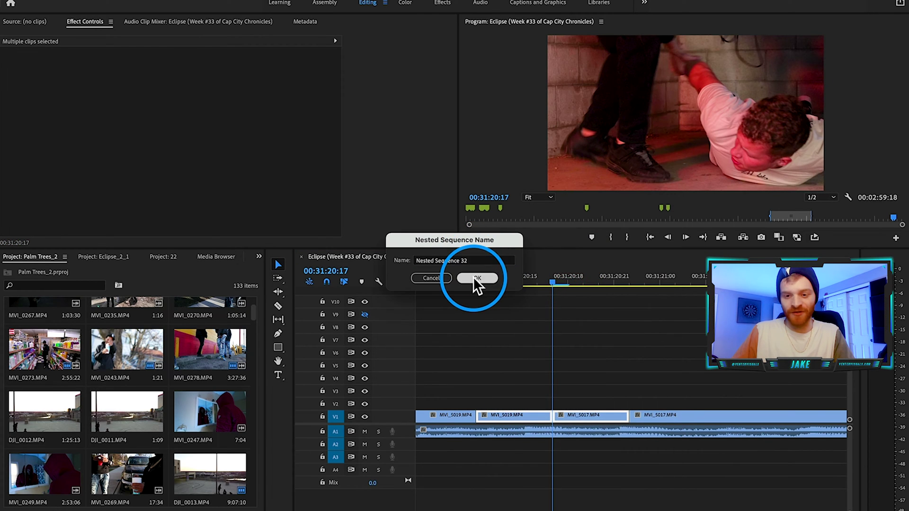
pyautogui.click(473, 277)
pyautogui.click(571, 419)
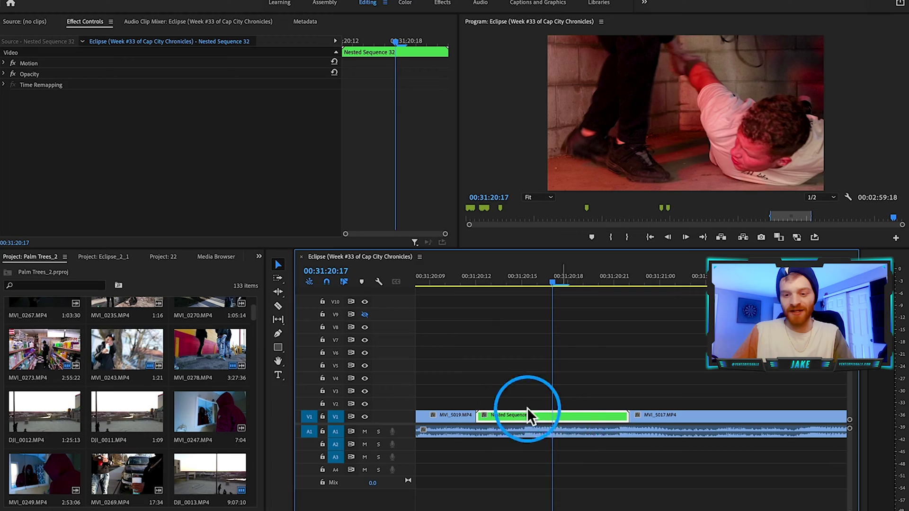
pyautogui.click(521, 293)
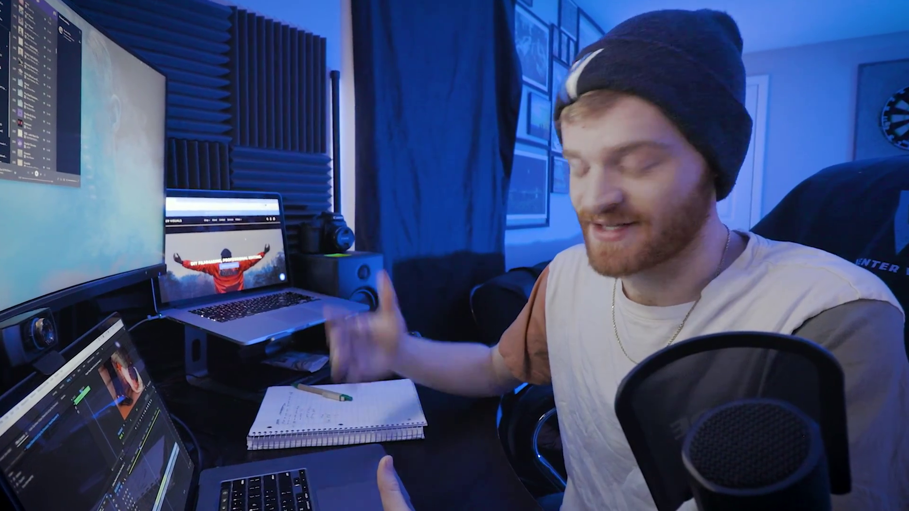
# Find the Offset distort effect and apply it to the nested sequence on V1.
pyautogui.click(4, 268)
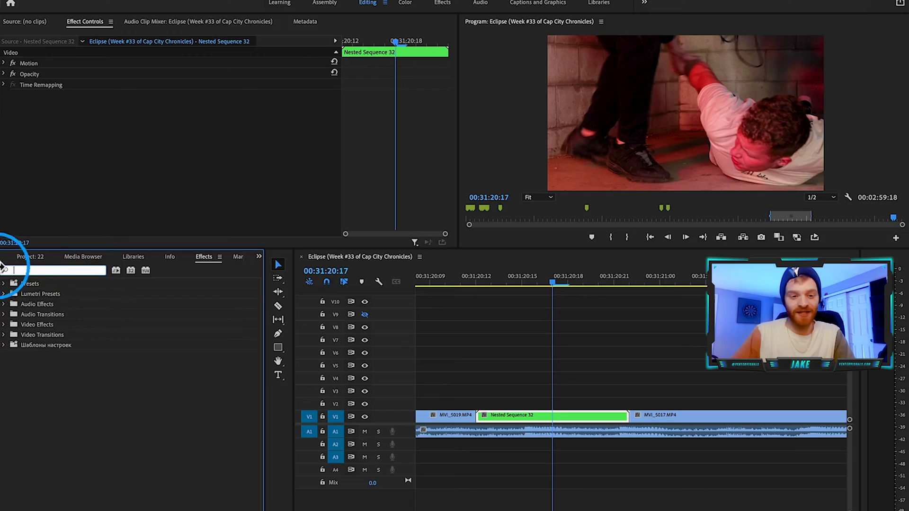
pyautogui.click(79, 275)
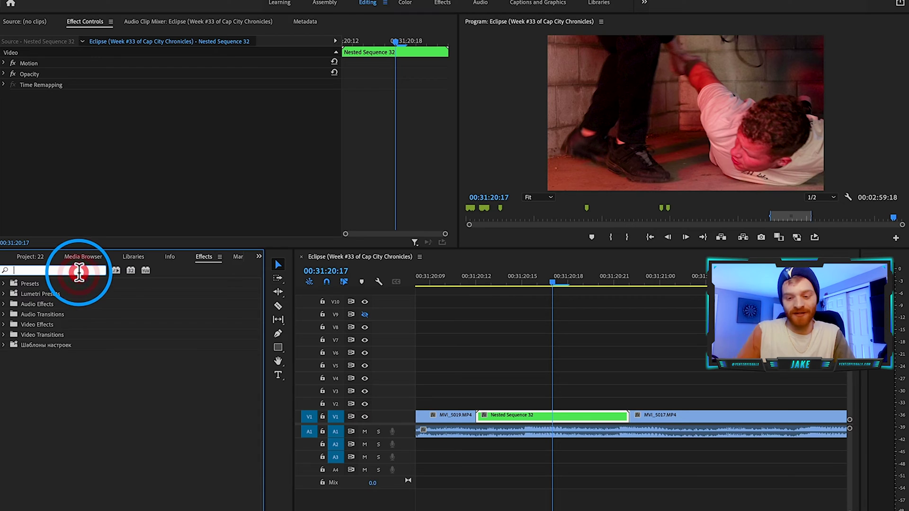
pyautogui.write('offset')
pyautogui.click(41, 344)
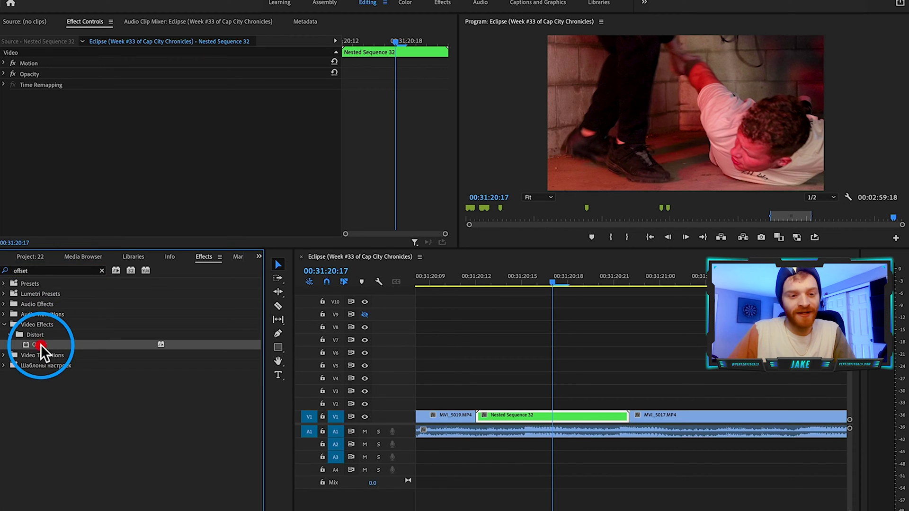
pyautogui.moveTo(38, 342); pyautogui.dragTo(539, 419)
pyautogui.click(297, 158)
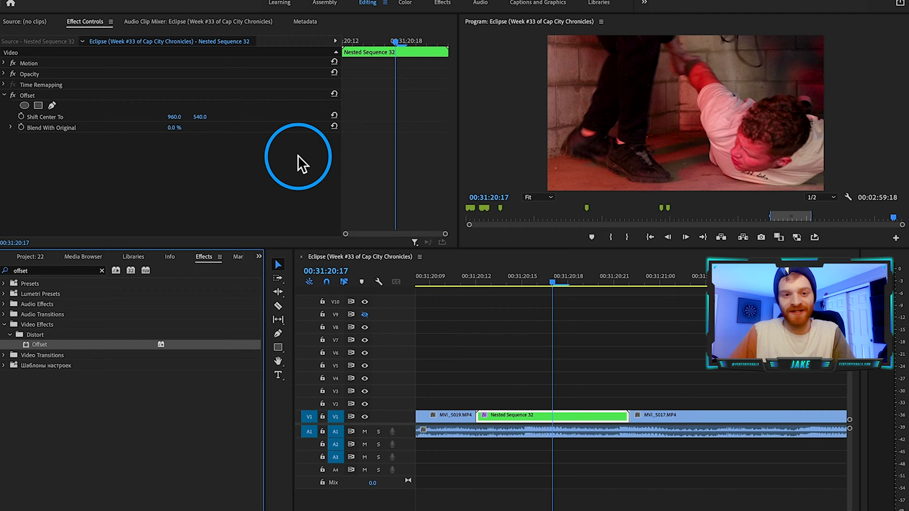
pyautogui.click(570, 124)
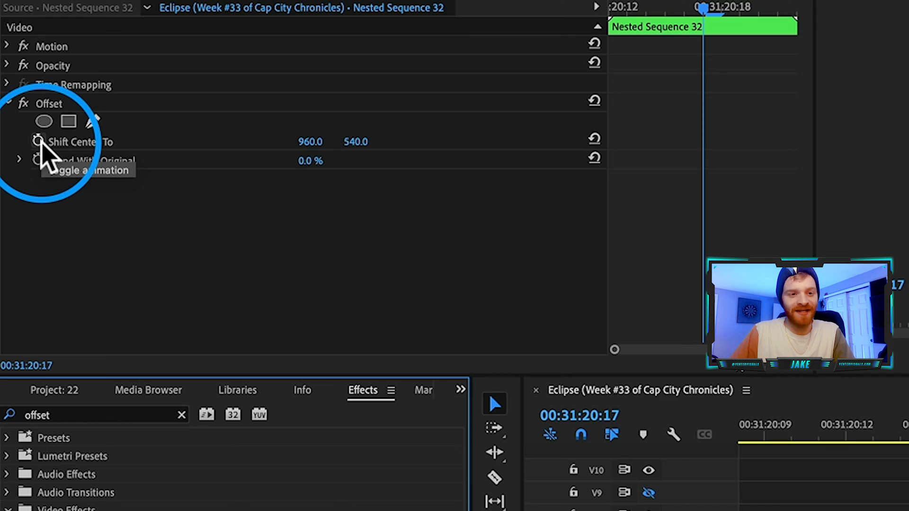
# Add an Offset Shift Center To keyframe at 960, 540 and place it at the start of the nested clip.
pyautogui.click(37, 141)
pyautogui.click(701, 142)
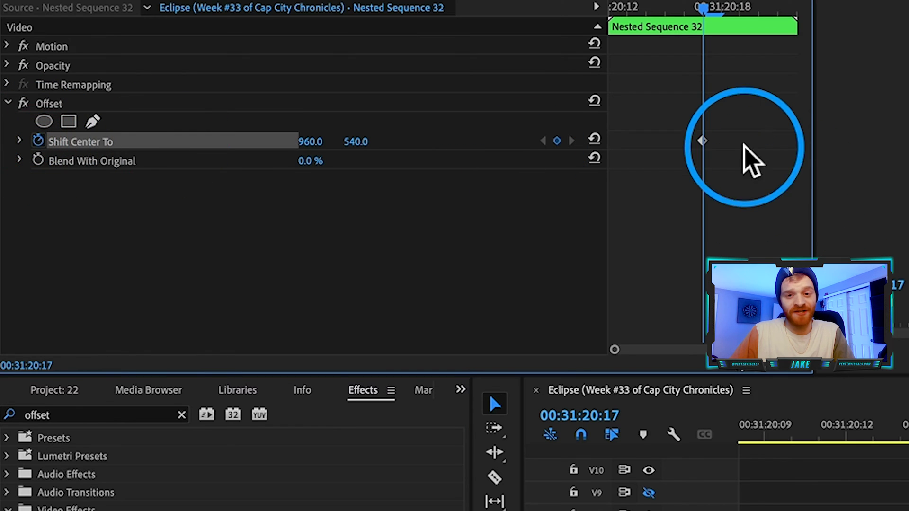
pyautogui.moveTo(701, 142); pyautogui.dragTo(609, 142)
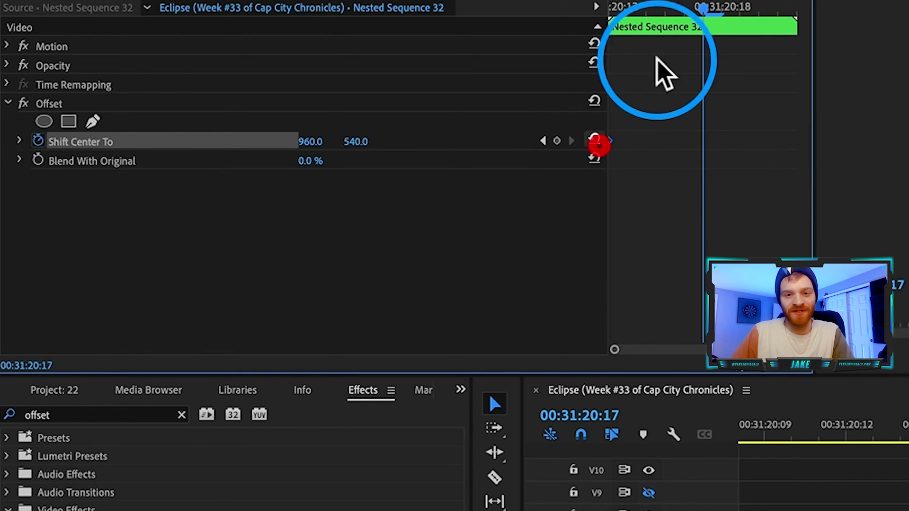
pyautogui.moveTo(655, 24); pyautogui.dragTo(615, 10)
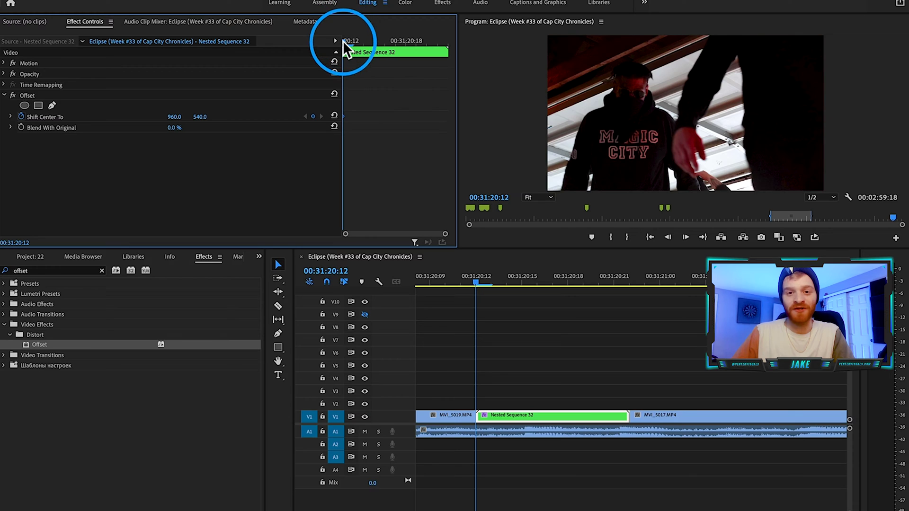
# At 00:31:20:20, set Offset's vertical Shift Center To value to 5000 and play back the transition.
pyautogui.moveTo(342, 40); pyautogui.dragTo(429, 47)
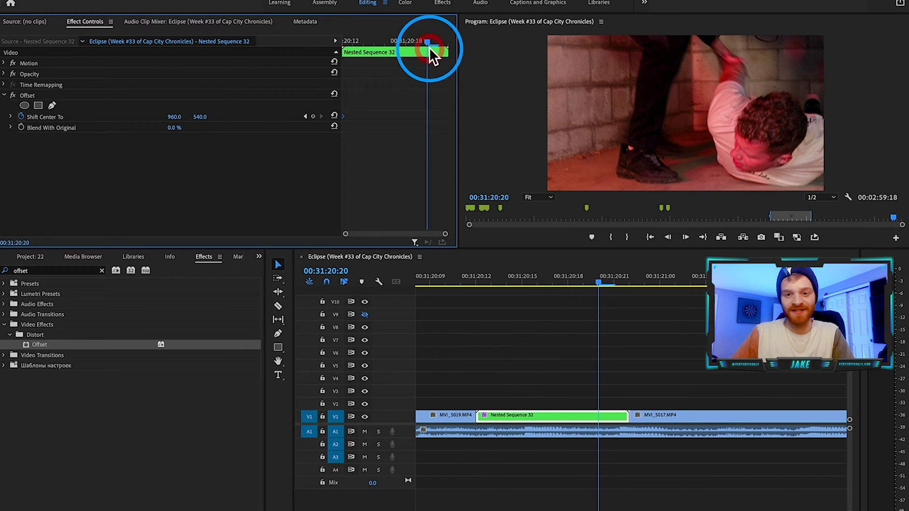
pyautogui.click(44, 117)
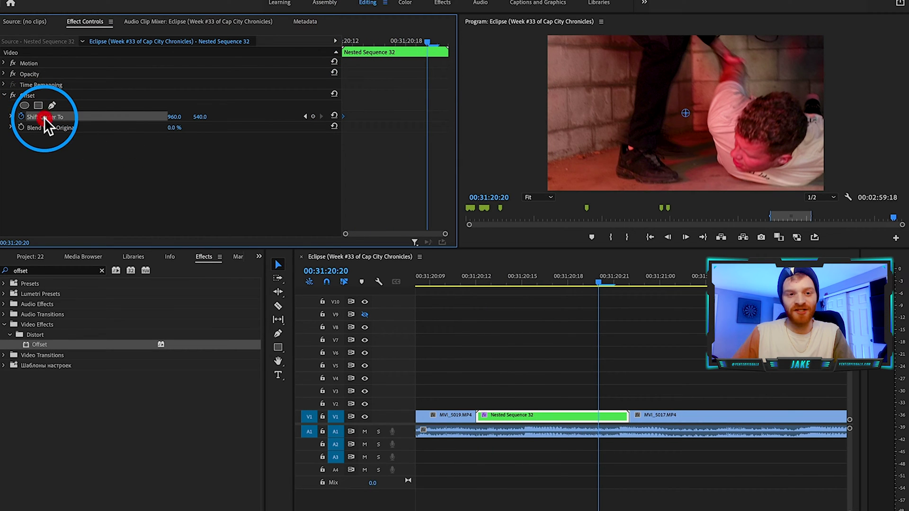
pyautogui.moveTo(201, 118)
pyautogui.mouseDown()
pyautogui.moveTo(777, 118)
pyautogui.moveTo(195, 115)
pyautogui.mouseUp()
pyautogui.click(204, 117)
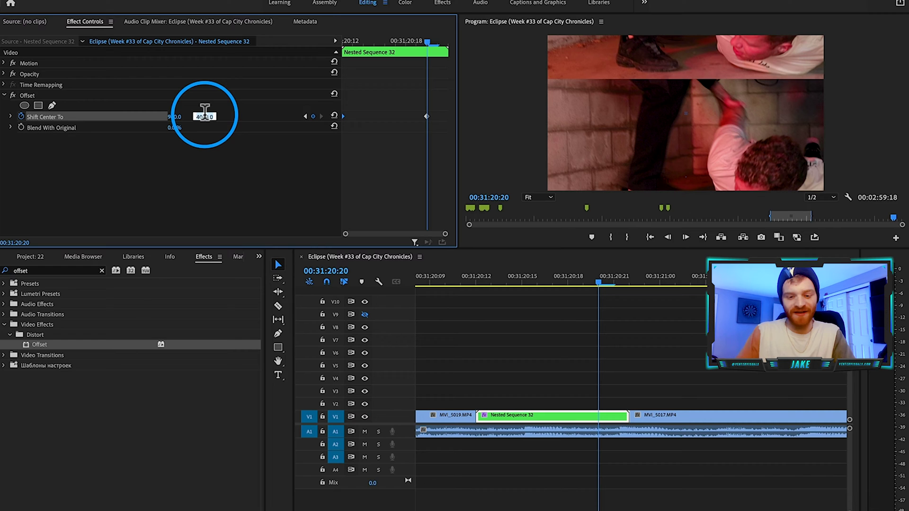
pyautogui.write('5')
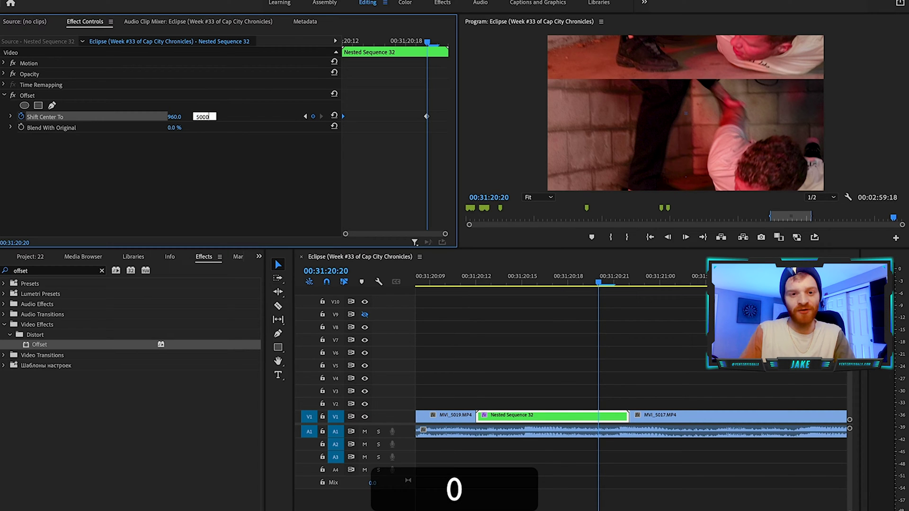
pyautogui.write('000')
pyautogui.press('Return')
pyautogui.click(622, 390)
pyautogui.click(441, 274)
pyautogui.press('space')
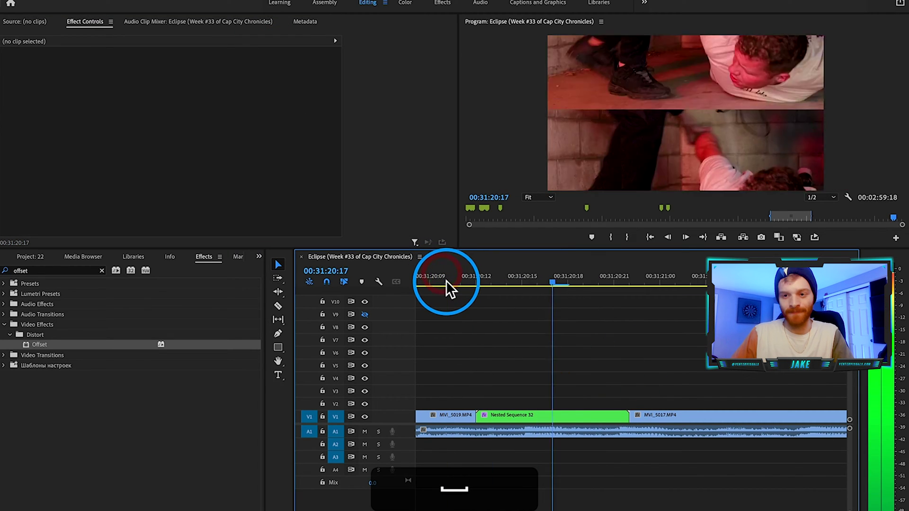
# Change the second Shift Center To keyframe's vertical value to 3000, move it to the nested clip's end, and play back the transition.
pyautogui.click(520, 282)
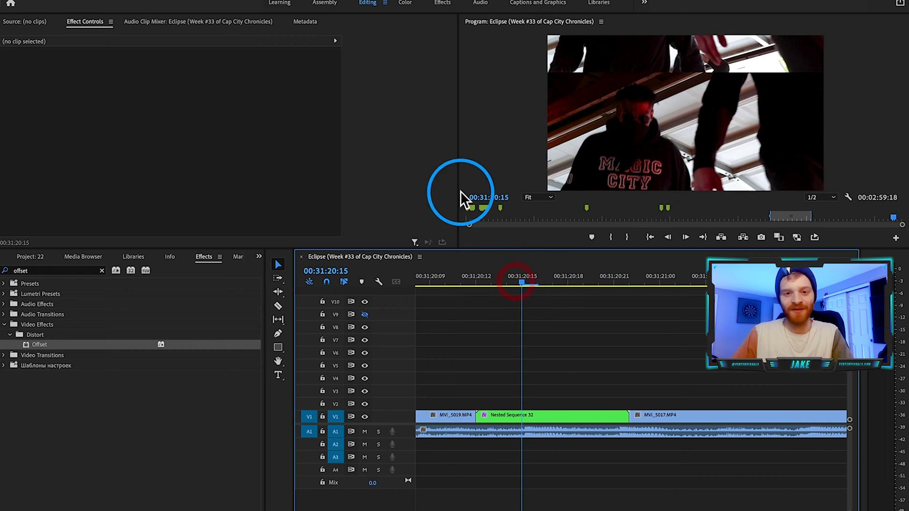
pyautogui.click(541, 415)
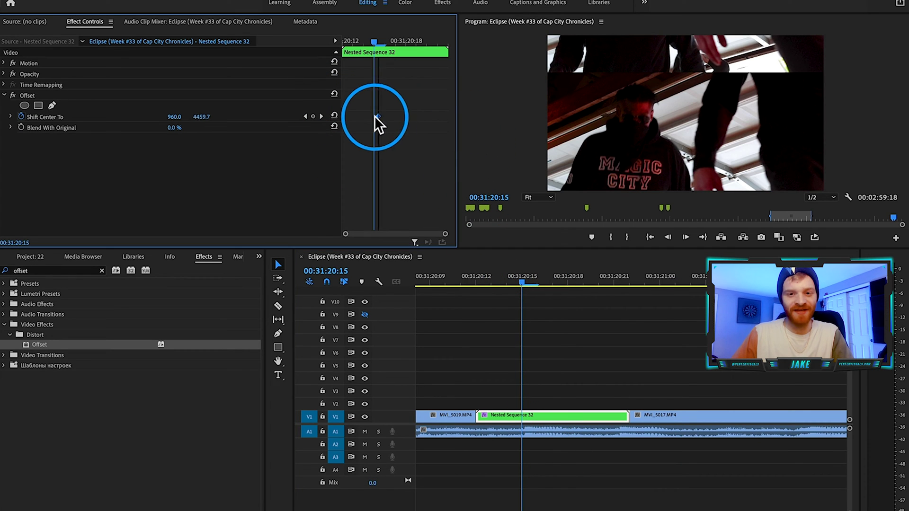
pyautogui.moveTo(380, 116); pyautogui.dragTo(373, 116)
pyautogui.click(202, 116)
pyautogui.write('2')
pyautogui.press('Return')
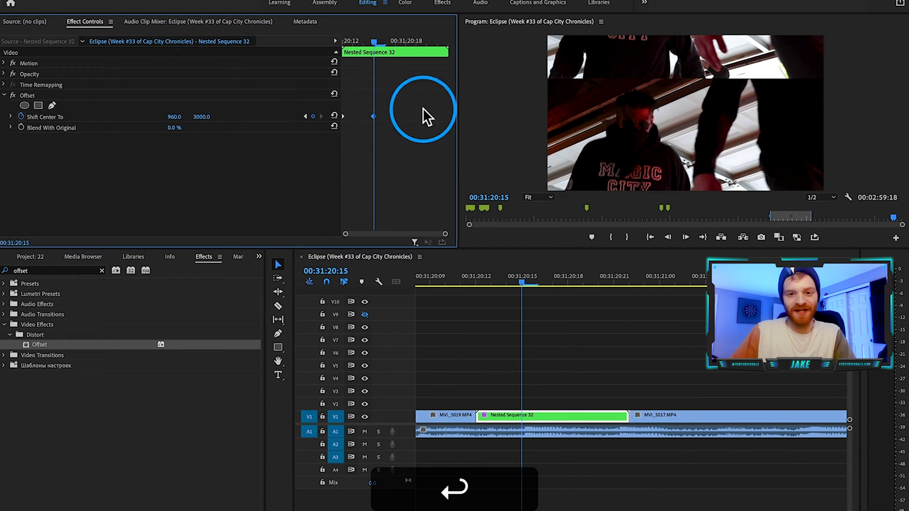
pyautogui.click(613, 135)
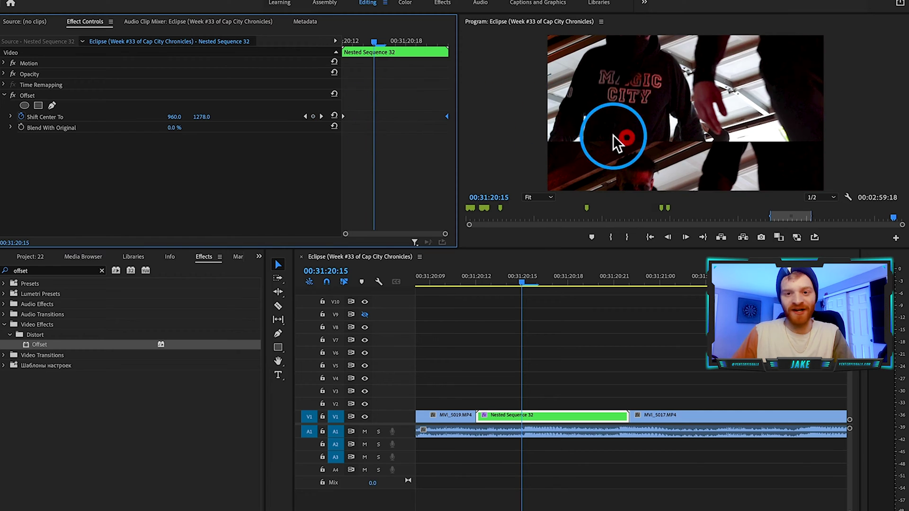
pyautogui.click(430, 274)
pyautogui.press('space')
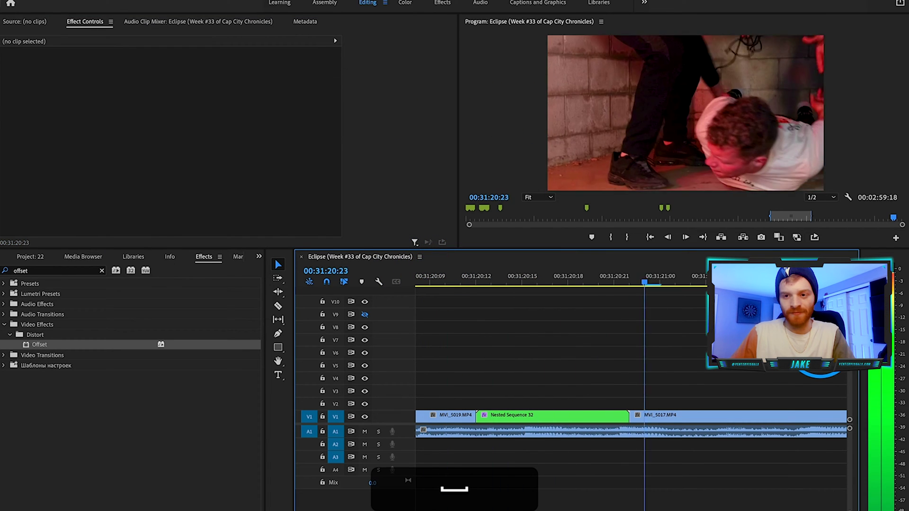
pyautogui.press('space')
pyautogui.hscroll(-3, 595, 362)
# Find the Fast Blur effect and apply it to the nested sequence, with the playhead at 00:31:20:16.
pyautogui.click(601, 284)
pyautogui.click(609, 415)
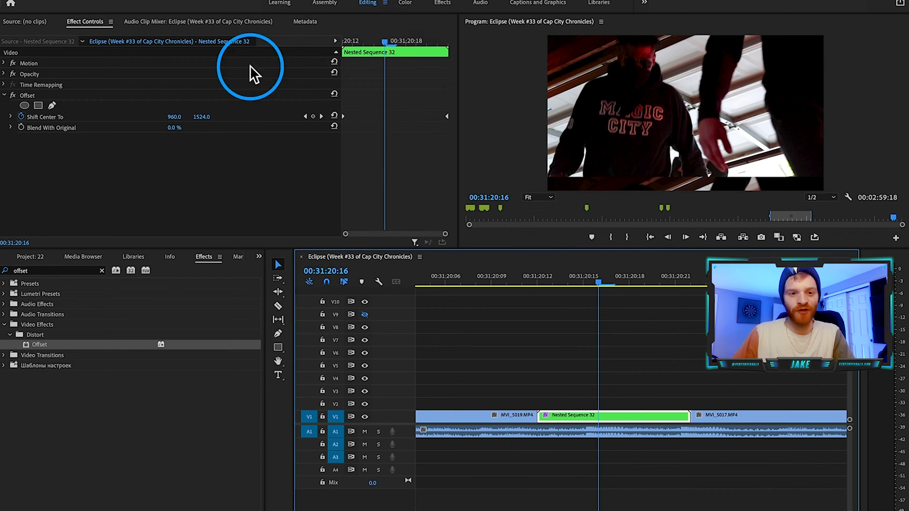
pyautogui.click(102, 270)
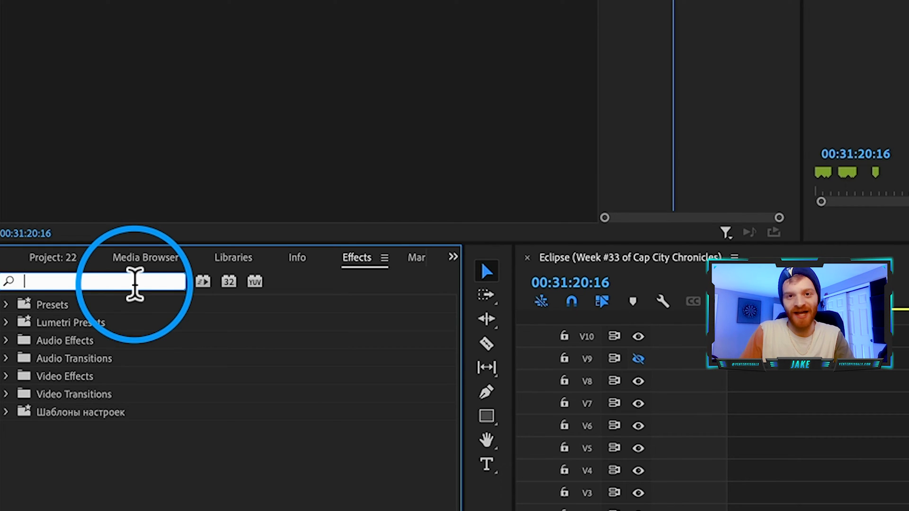
pyautogui.write('fas')
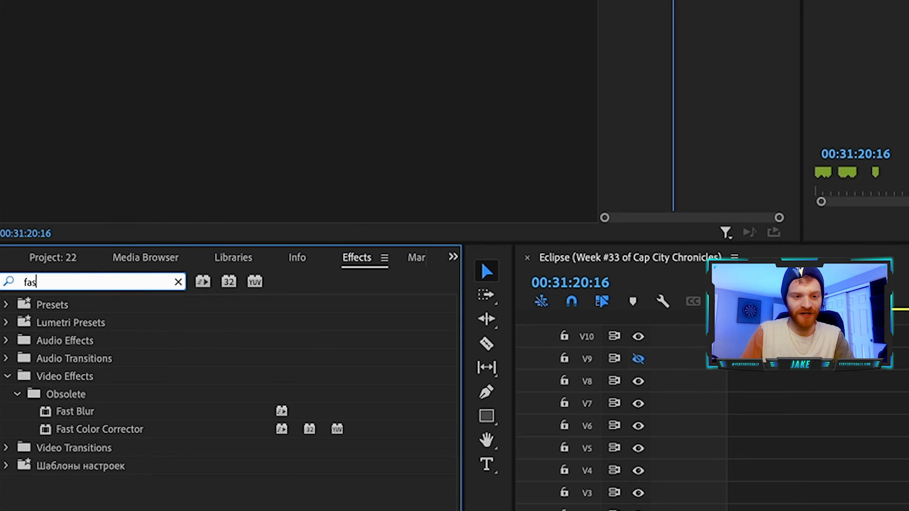
pyautogui.write('t e')
pyautogui.press('BackSpace')
pyautogui.write('blu')
pyautogui.click(88, 414)
pyautogui.moveTo(64, 410); pyautogui.dragTo(578, 420)
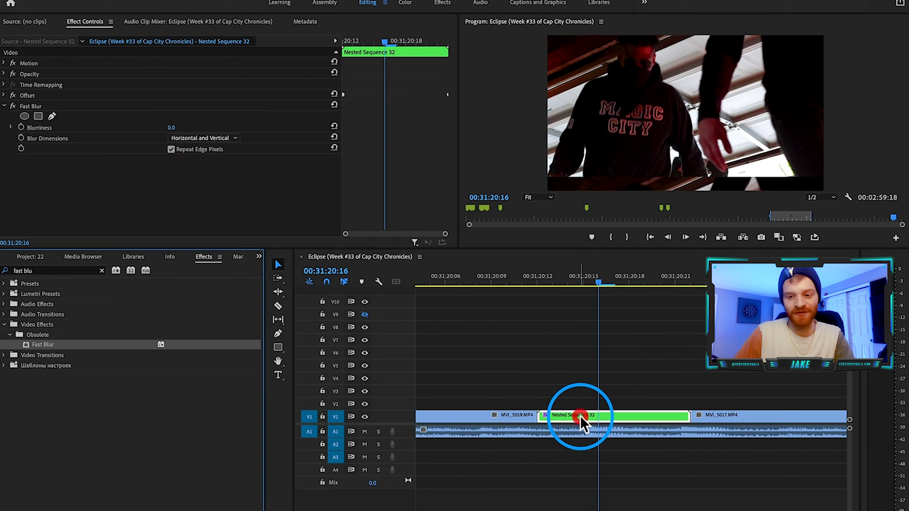
# Set Fast Blur's Blurriness to 115 and Blur Dimensions to Horizontal, and preview the blur at 00:31:20:15.
pyautogui.click(176, 128)
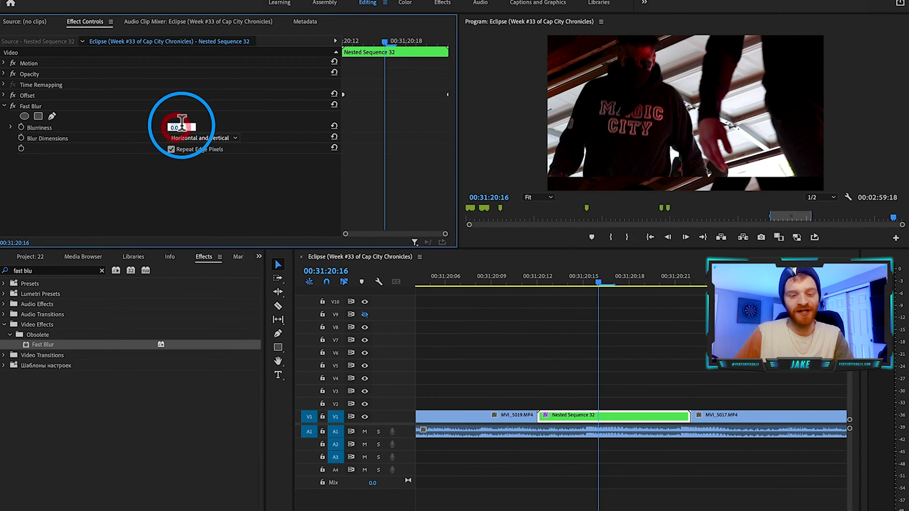
pyautogui.write('115')
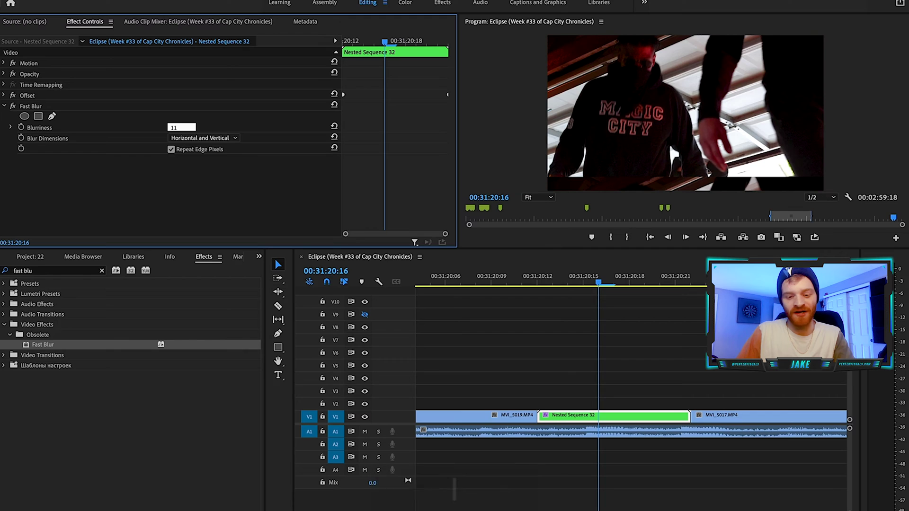
pyautogui.press('Return')
pyautogui.click(747, 54)
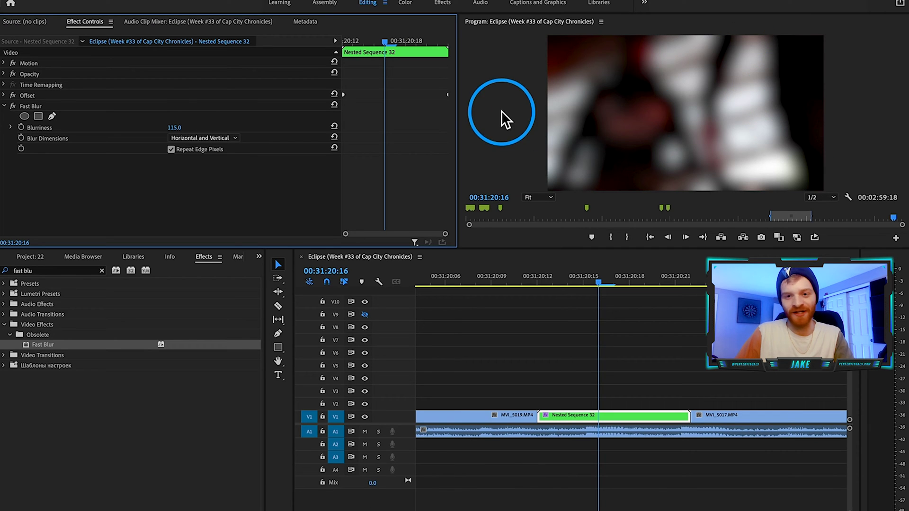
pyautogui.click(195, 140)
pyautogui.click(198, 160)
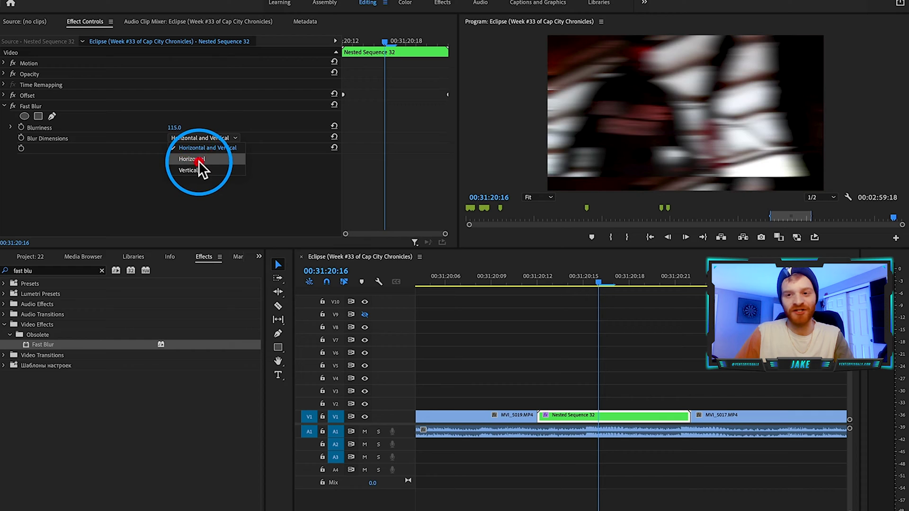
pyautogui.moveTo(603, 277); pyautogui.dragTo(584, 279)
# Find the Circle effect and apply it to the nested sequence.
pyautogui.click(102, 271)
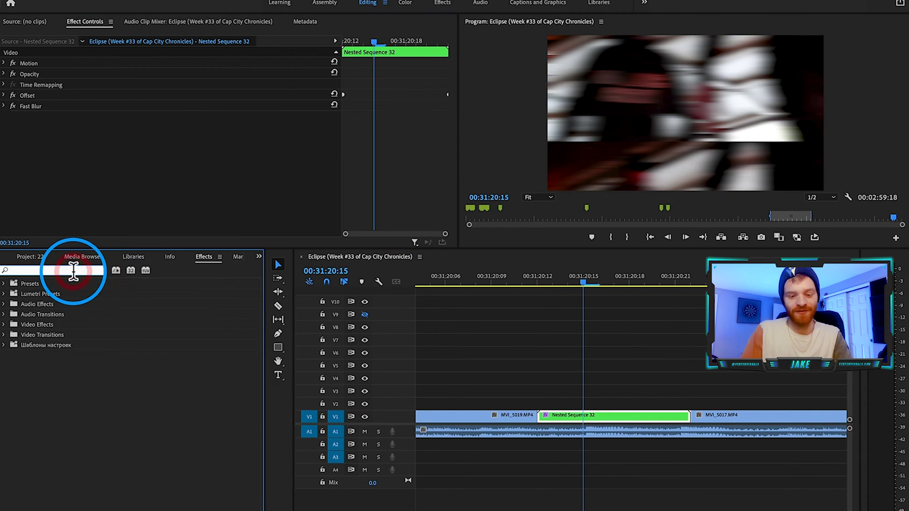
pyautogui.write('circle')
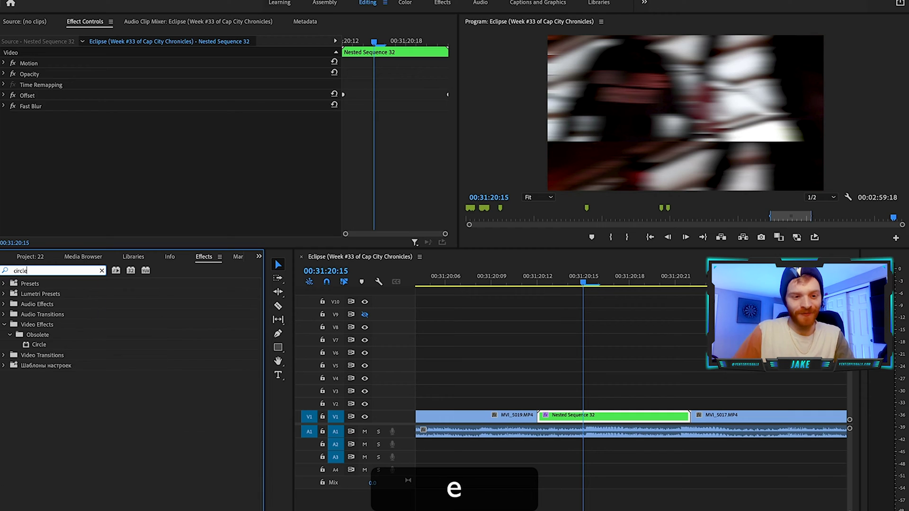
pyautogui.click(52, 347)
pyautogui.moveTo(33, 346); pyautogui.dragTo(635, 416)
# Set the Circle's Radius to 700 and its horizontal Center value to -499.
pyautogui.click(33, 116)
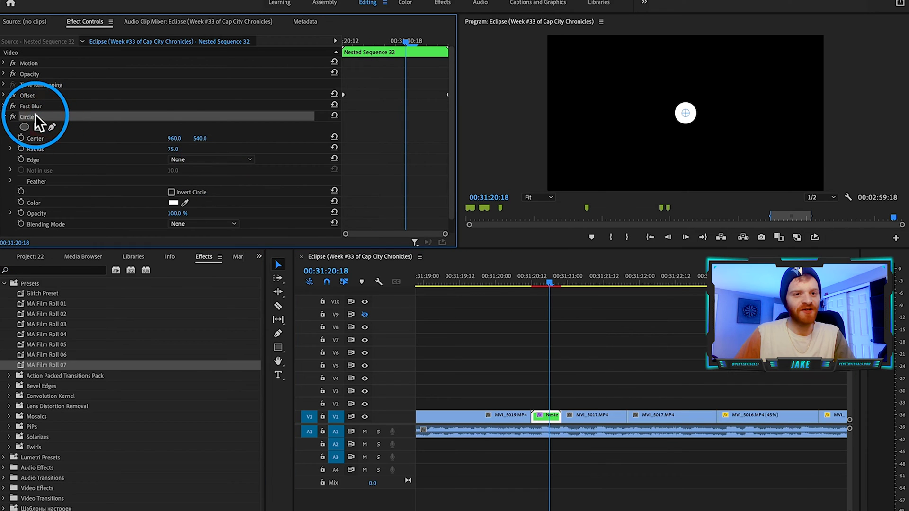
pyautogui.click(174, 150)
pyautogui.write('700')
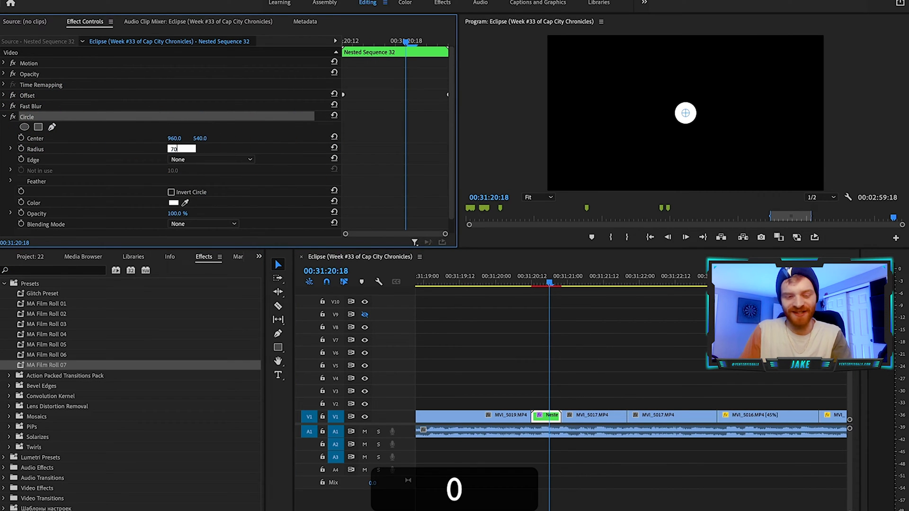
pyautogui.press('Return')
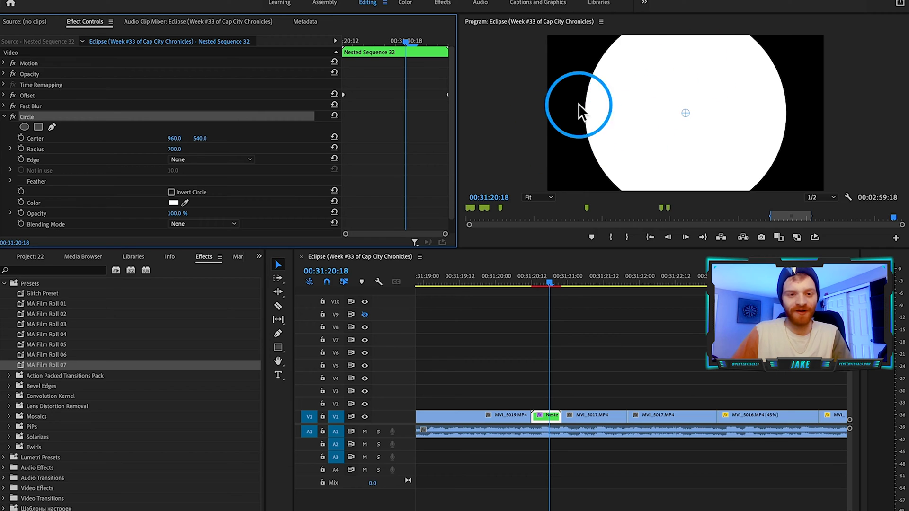
pyautogui.moveTo(174, 139); pyautogui.dragTo(1, 138)
pyautogui.moveTo(174, 138); pyautogui.dragTo(176, 138)
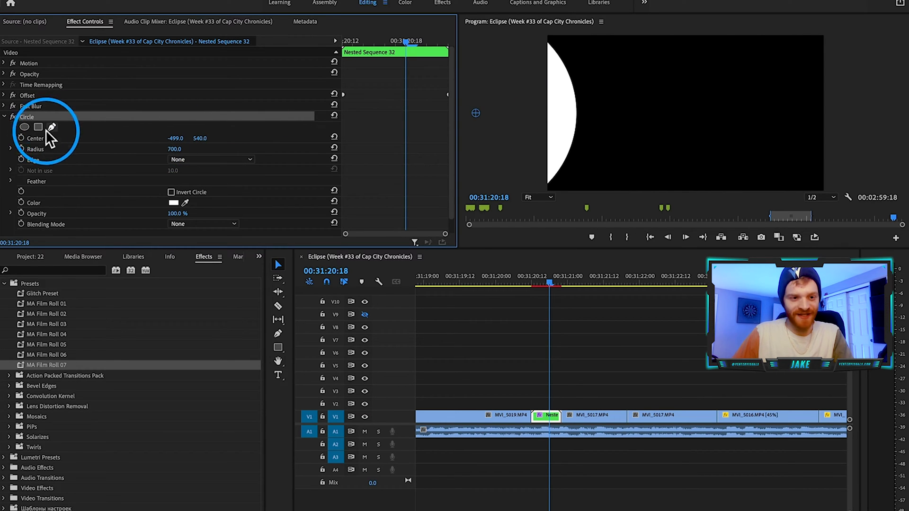
# Keyframe the Circle's Center and Radius, adding aligned second keyframes of 279, 55 and 585 partway through the nested clip.
pyautogui.click(22, 138)
pyautogui.click(21, 148)
pyautogui.moveTo(411, 134); pyautogui.dragTo(84, 158)
pyautogui.moveTo(200, 139); pyautogui.dragTo(52, 138)
pyautogui.click(488, 107)
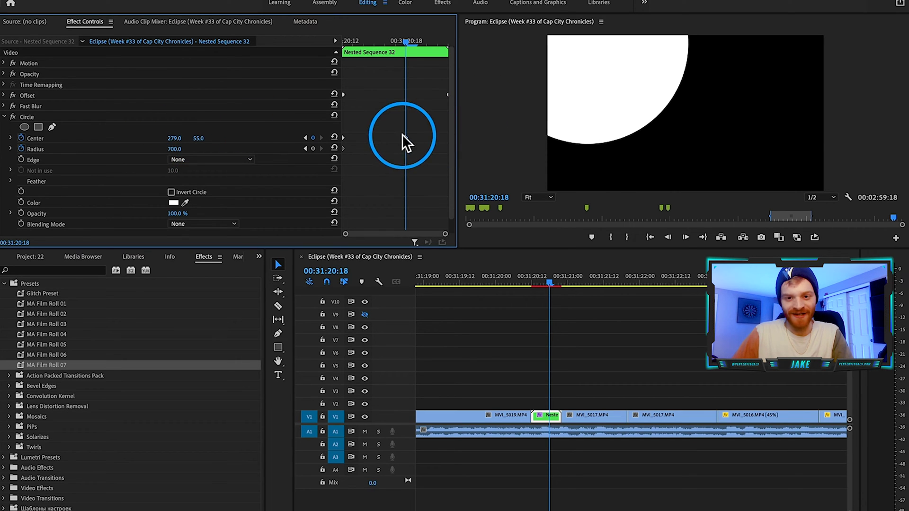
pyautogui.moveTo(377, 137); pyautogui.dragTo(388, 138)
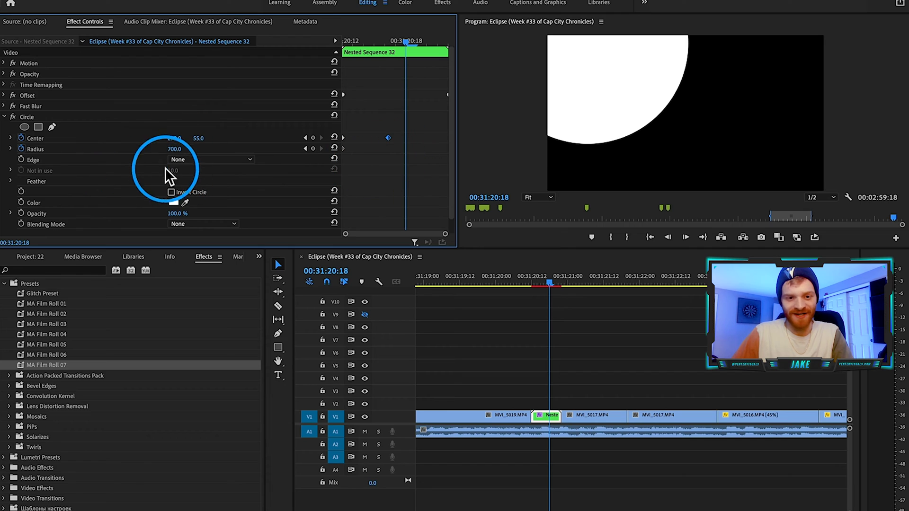
pyautogui.moveTo(174, 149); pyautogui.dragTo(149, 149)
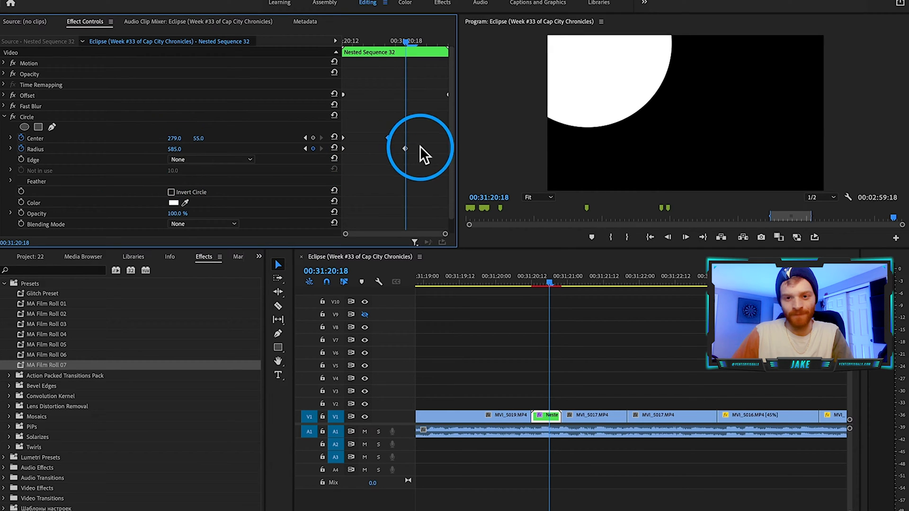
pyautogui.moveTo(406, 149); pyautogui.dragTo(390, 149)
# Add third Center and Radius keyframes with a Radius of 682, move them to the nested clip's end, and view 00:31:20:17.
pyautogui.moveTo(176, 149); pyautogui.dragTo(419, 139)
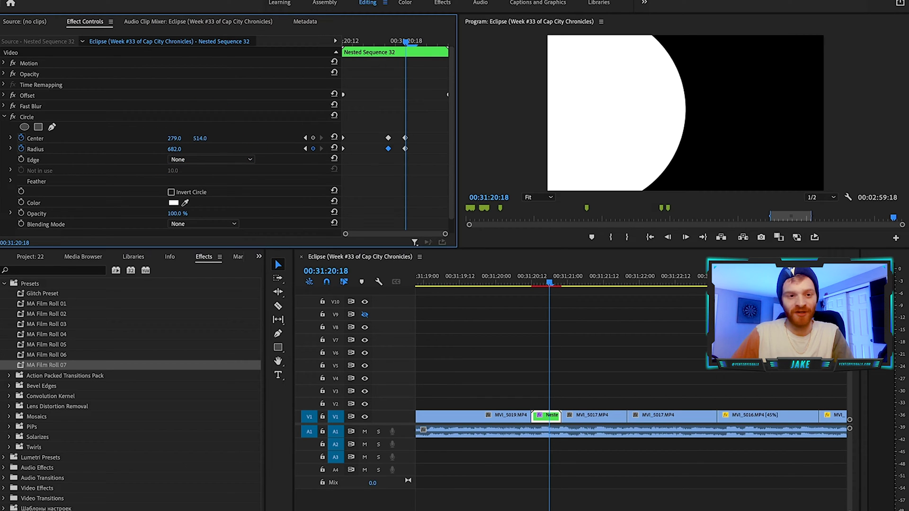
pyautogui.click(78, 138)
pyautogui.click(419, 146)
pyautogui.moveTo(408, 138); pyautogui.dragTo(398, 164)
pyautogui.moveTo(406, 42); pyautogui.dragTo(396, 66)
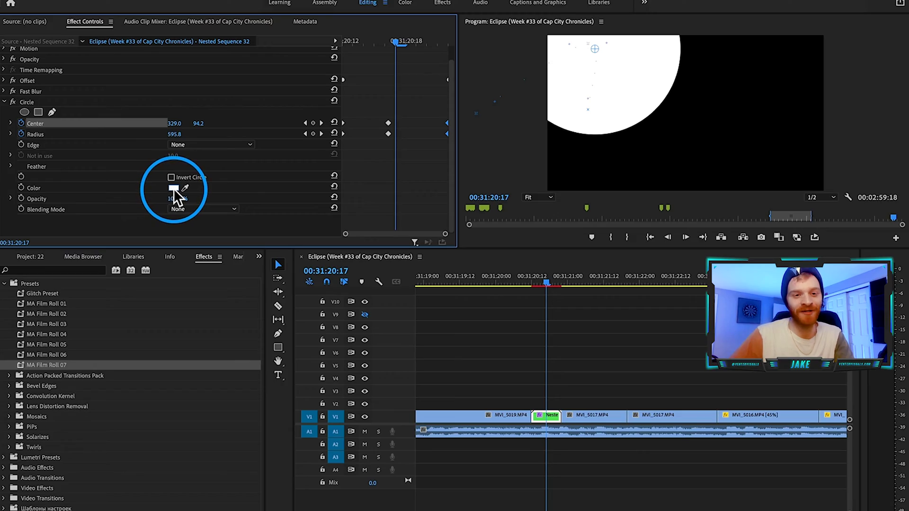
# Change the Circle's color to orange (DB6209).
pyautogui.click(174, 188)
pyautogui.moveTo(475, 227)
pyautogui.mouseDown()
pyautogui.moveTo(477, 210)
pyautogui.moveTo(467, 232)
pyautogui.mouseUp()
pyautogui.click(448, 315)
pyautogui.click(558, 197)
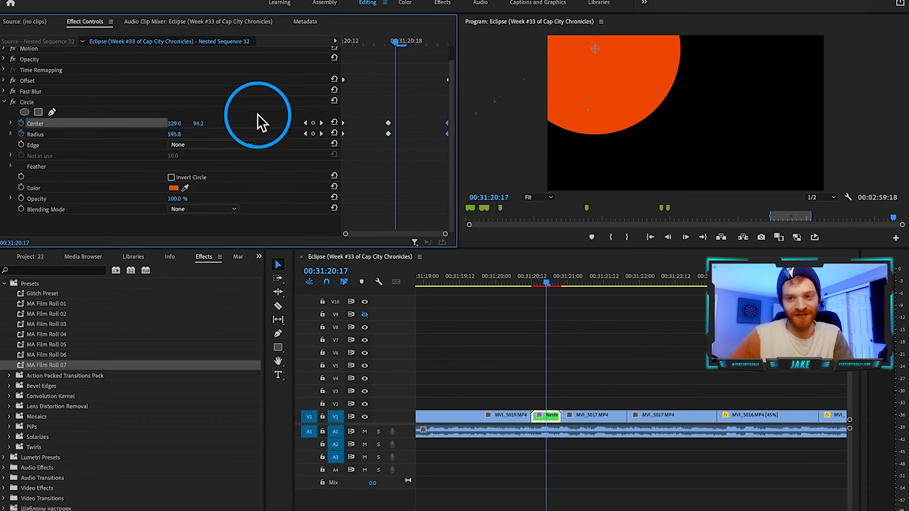
# Soften the Circle by setting its Feather Outer Edge to 950.
pyautogui.click(10, 166)
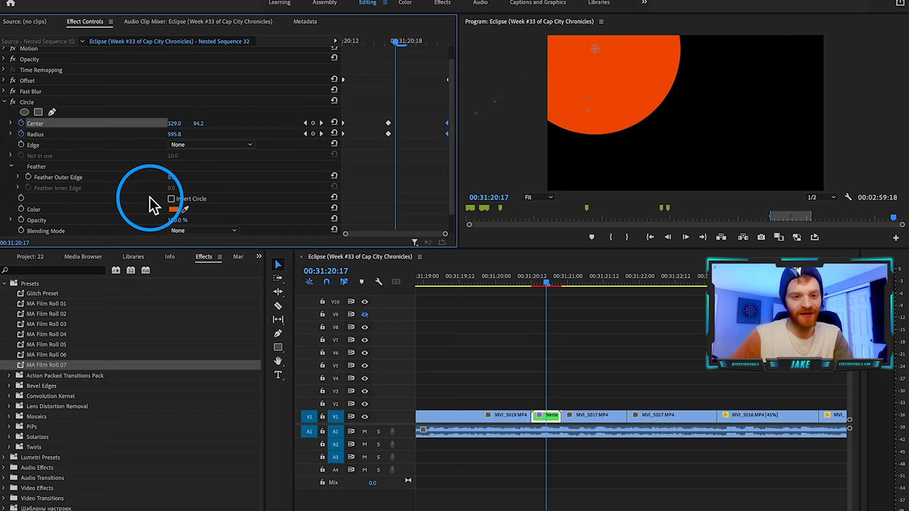
pyautogui.moveTo(172, 179); pyautogui.dragTo(726, 86)
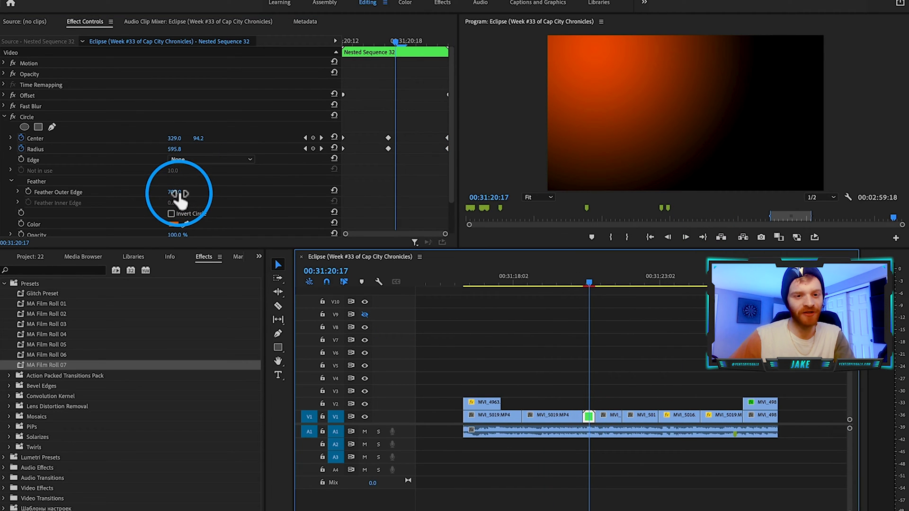
pyautogui.click(179, 196)
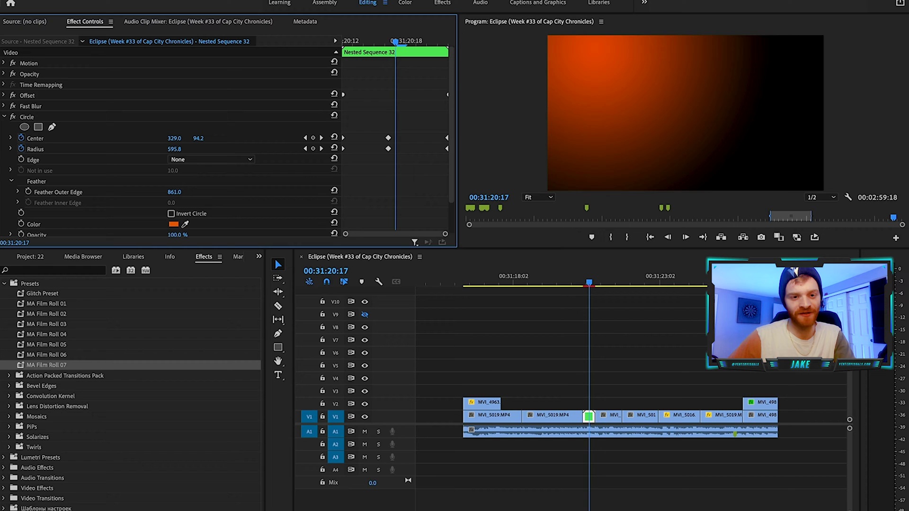
pyautogui.moveTo(174, 192); pyautogui.dragTo(171, 192)
pyautogui.click(680, 127)
pyautogui.click(603, 181)
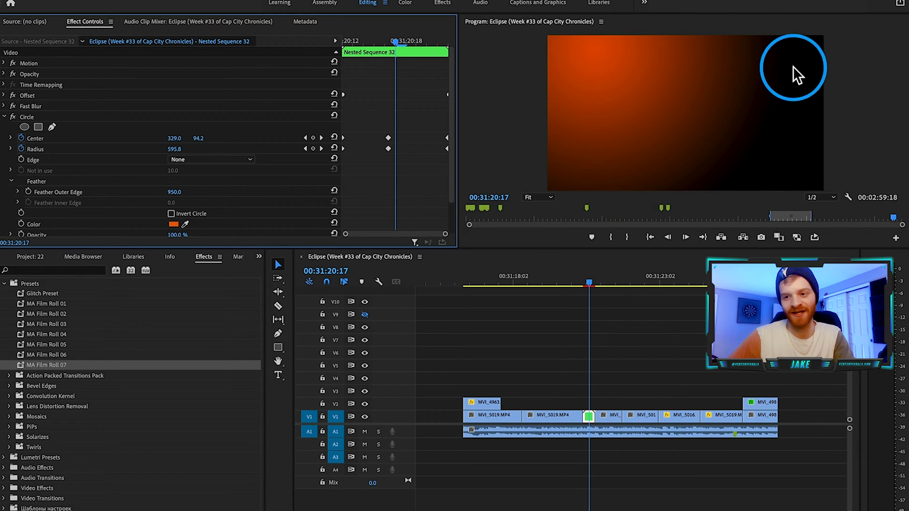
# Set the Circle's Blending Mode to Add.
pyautogui.scroll(-1, 118, 203)
pyautogui.click(36, 198)
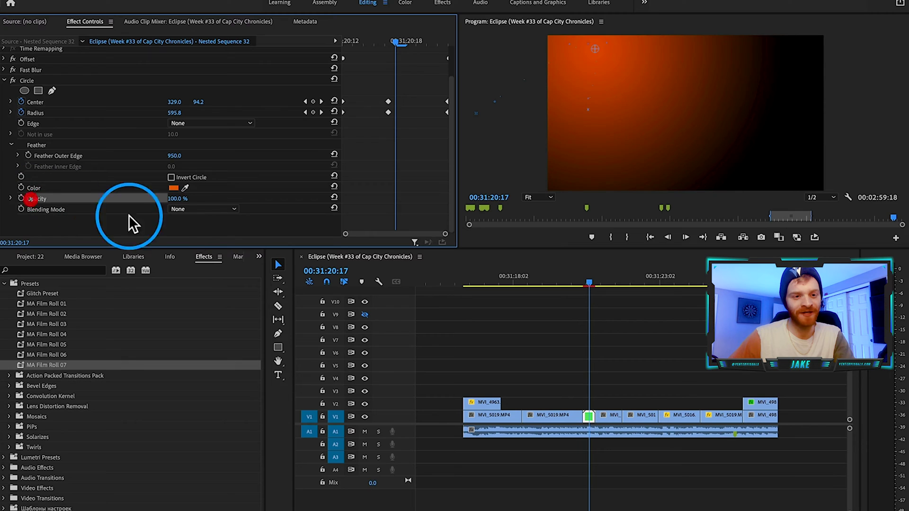
pyautogui.click(201, 208)
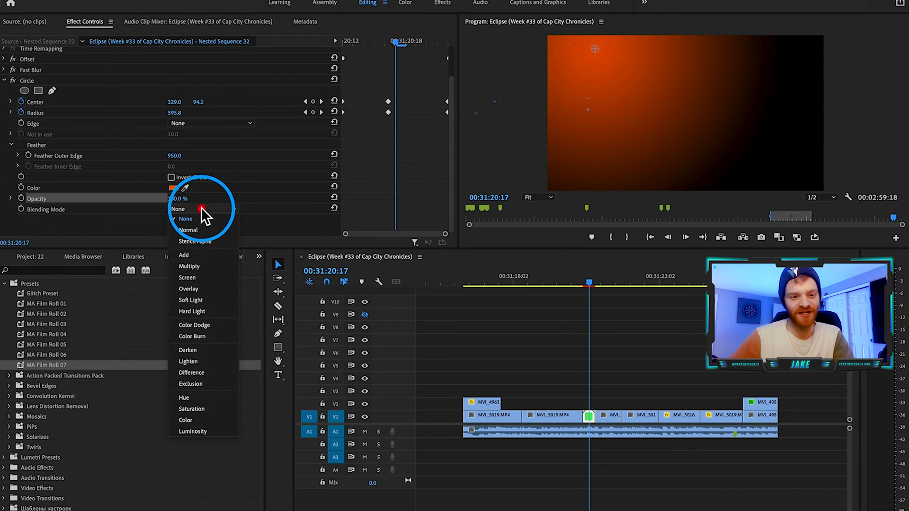
pyautogui.click(199, 255)
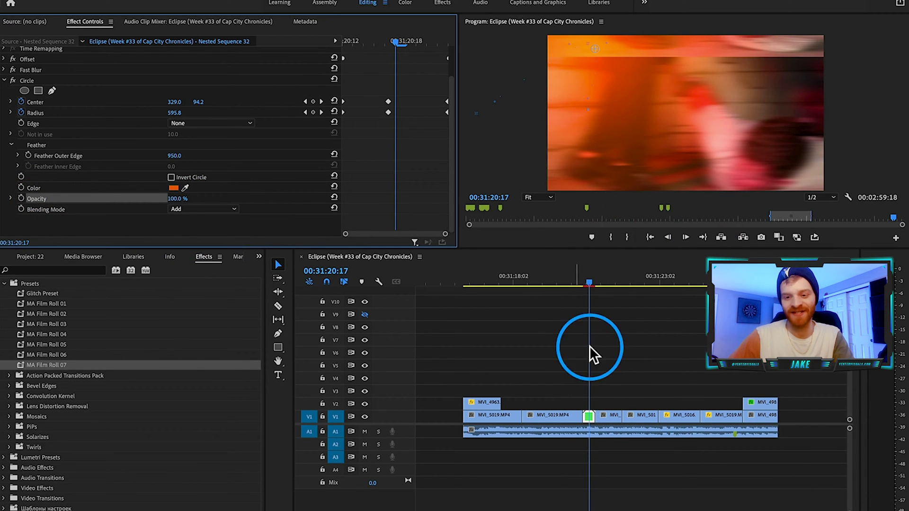
# Step back and forth frame by frame through the nested clip to examine the orange glow over the transition.
pyautogui.scroll(3, 608, 379)
pyautogui.click(564, 384)
pyautogui.press('Left')
pyautogui.press('Left')
pyautogui.press('Left')
pyautogui.press('Left')
pyautogui.press('Right')
pyautogui.press('Right')
pyautogui.press('Right')
pyautogui.press('Right')
pyautogui.press('Right')
pyautogui.press('Right')
pyautogui.press('Right')
pyautogui.press('Right')
pyautogui.press('Right')
pyautogui.press('Right')
pyautogui.press('Right')
pyautogui.press('Left')
pyautogui.press('Left')
pyautogui.press('Left')
pyautogui.press('Left')
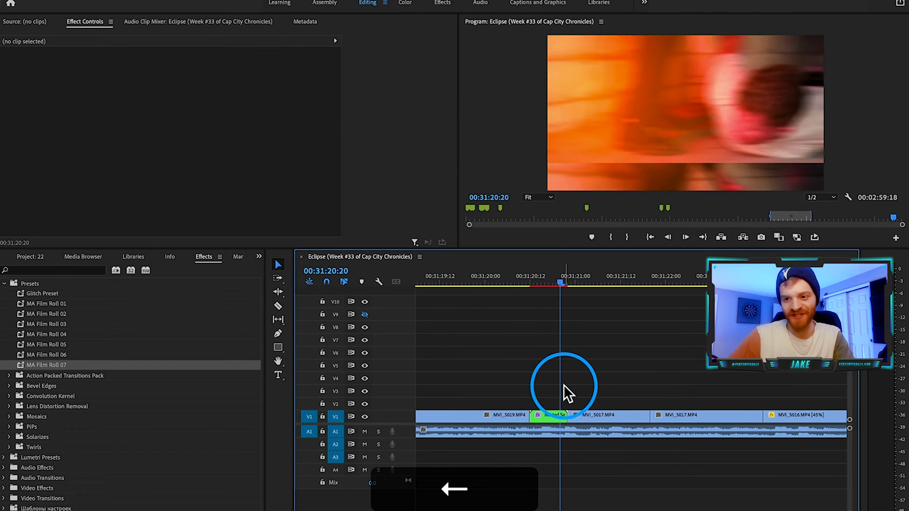
pyautogui.press('Left')
pyautogui.press('Left')
pyautogui.press('Left')
pyautogui.press('Left')
pyautogui.press('Left')
pyautogui.press('Left')
pyautogui.press('Left')
pyautogui.press('Left')
pyautogui.press('Left')
pyautogui.press('Left')
pyautogui.press('Right')
pyautogui.press('Right')
pyautogui.press('Right')
pyautogui.press('Right')
pyautogui.press('Right')
pyautogui.press('Left')
pyautogui.press('Left')
pyautogui.press('Left')
pyautogui.press('Right')
pyautogui.press('Right')
pyautogui.press('Right')
pyautogui.press('Right')
pyautogui.press('Right')
pyautogui.press('Right')
pyautogui.press('Right')
pyautogui.press('Right')
pyautogui.press('Right')
pyautogui.press('Right')
pyautogui.press('Left')
pyautogui.press('Left')
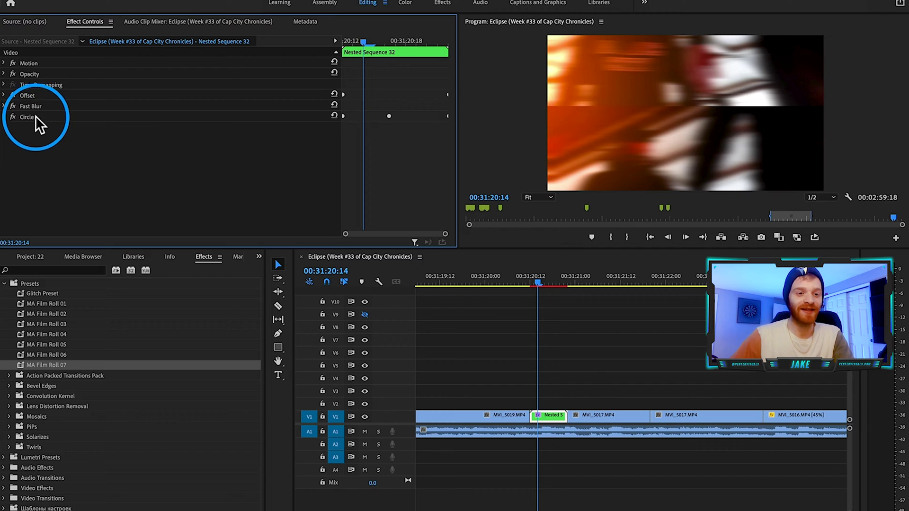
# Duplicate the Circle effect on the nested sequence and select the copy.
pyautogui.click(29, 117)
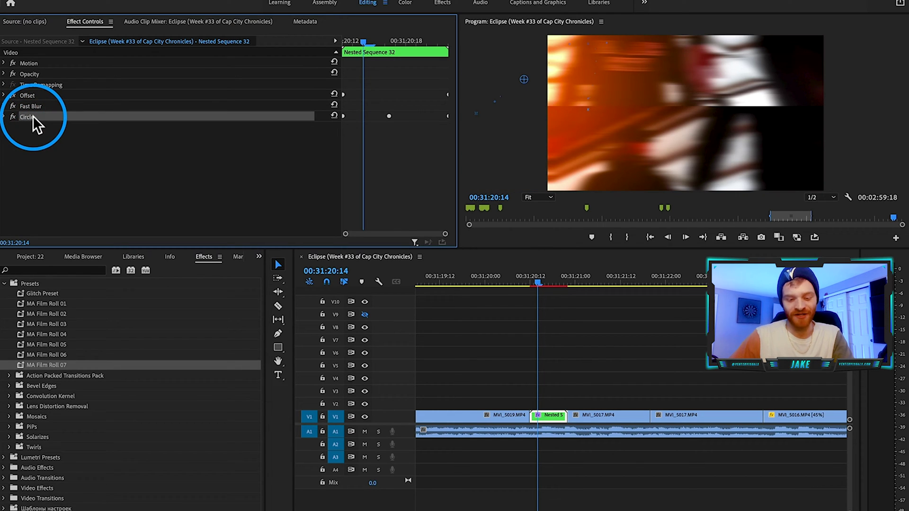
pyautogui.press('super+c')
pyautogui.press('super+v')
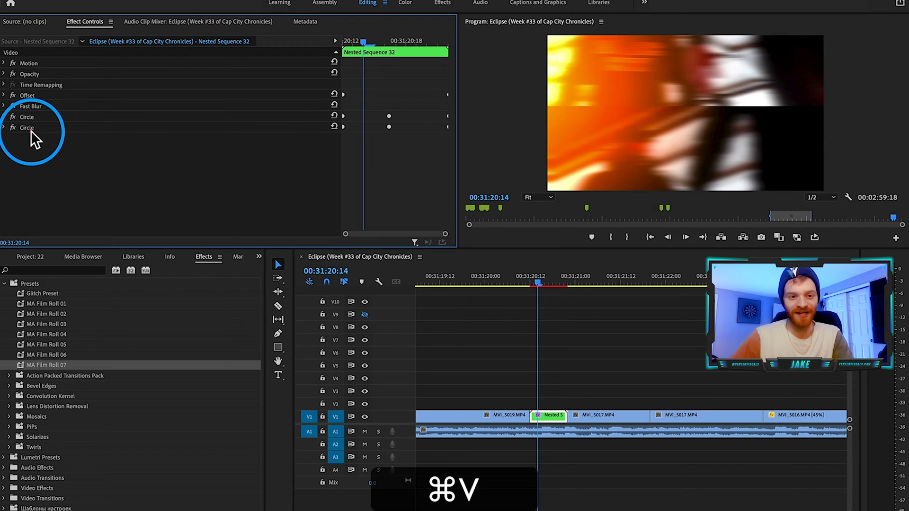
pyautogui.click(31, 127)
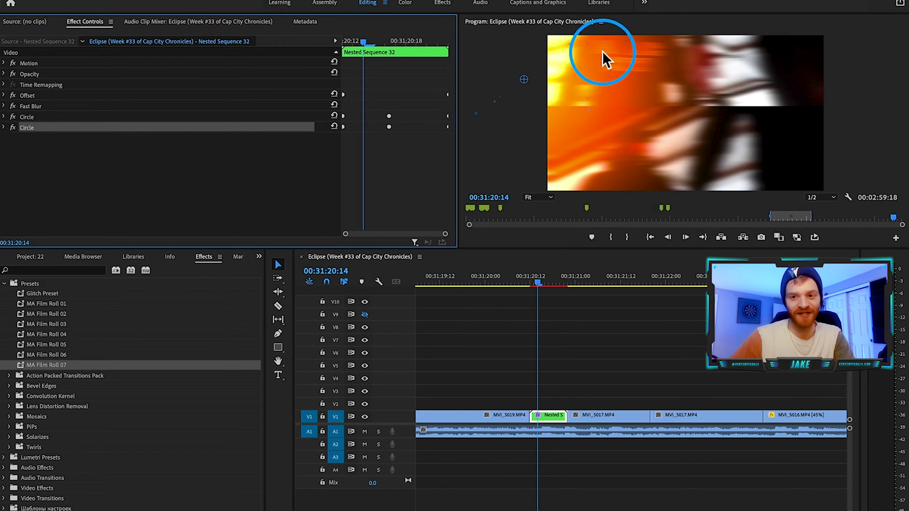
# Change the duplicate Circle's color to red (C70A0A) and scrub through the transition to preview it.
pyautogui.click(4, 127)
pyautogui.scroll(-2, 128, 209)
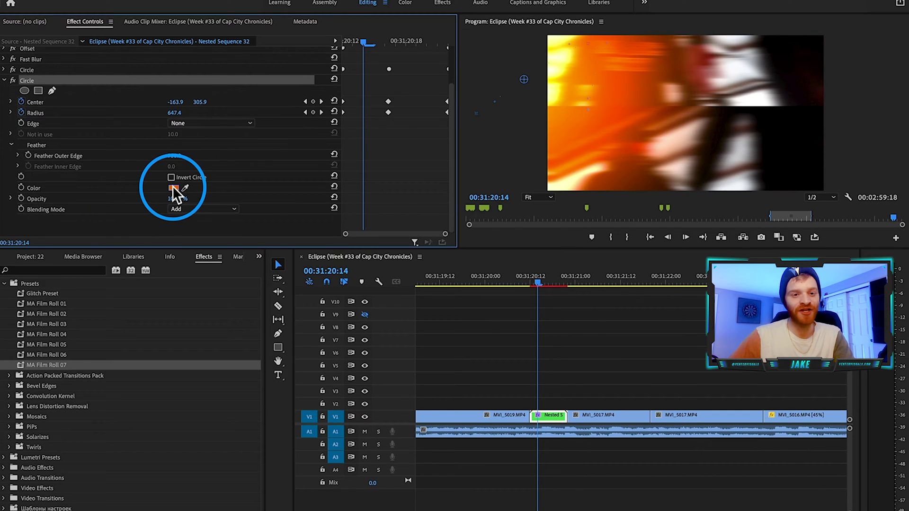
pyautogui.click(174, 188)
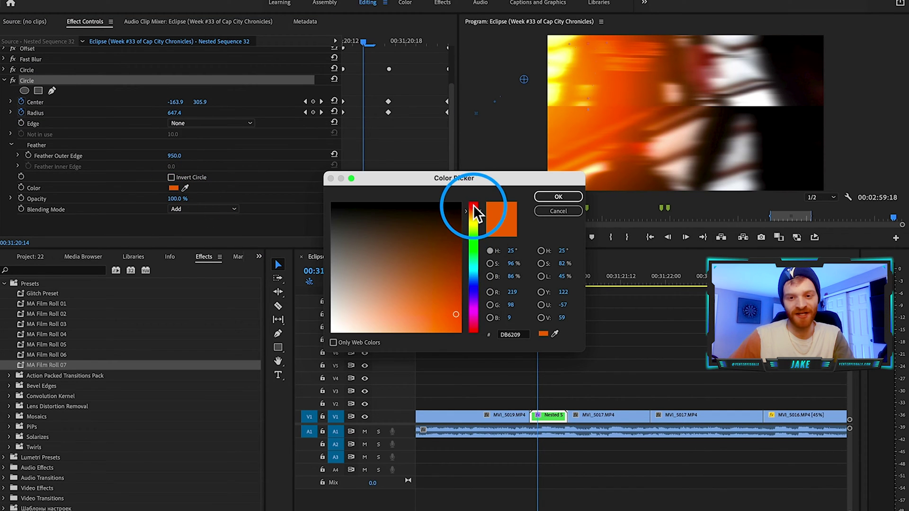
pyautogui.moveTo(473, 208); pyautogui.dragTo(471, 199)
pyautogui.moveTo(451, 294); pyautogui.dragTo(454, 304)
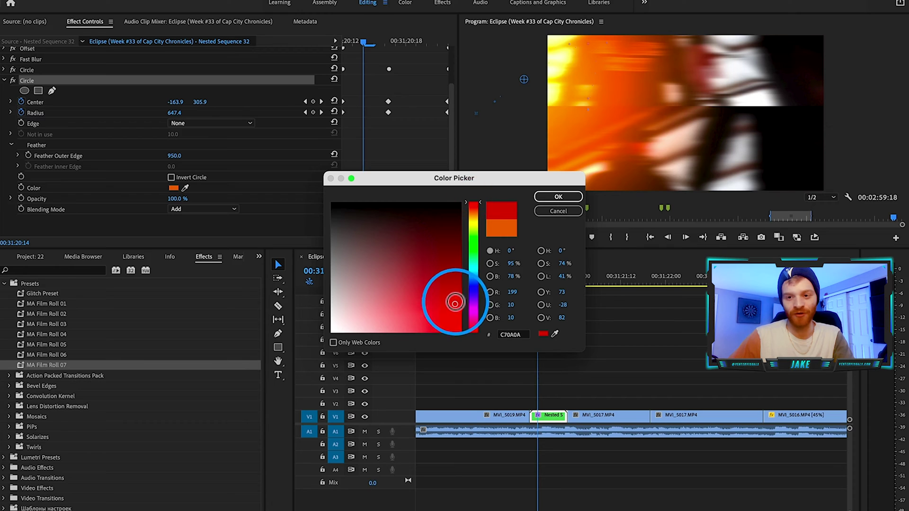
pyautogui.click(557, 197)
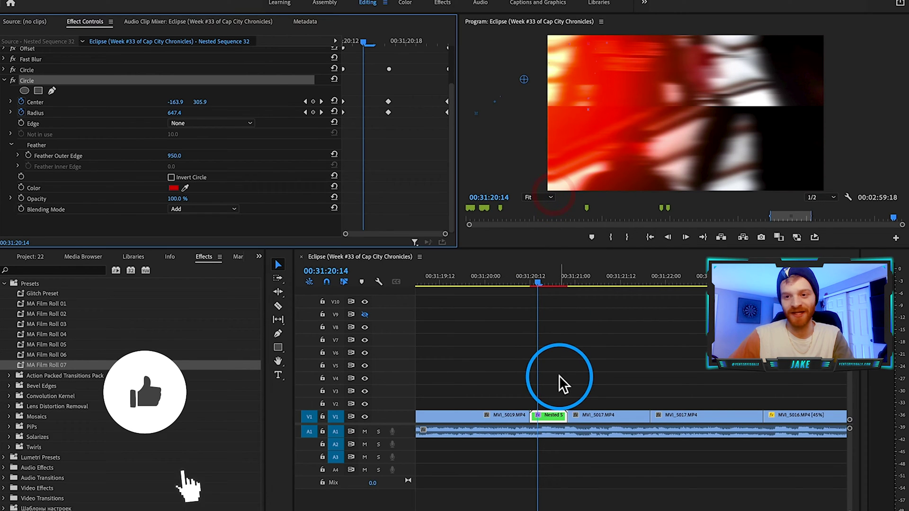
pyautogui.click(557, 376)
pyautogui.scroll(5, 536, 370)
pyautogui.moveTo(585, 282); pyautogui.dragTo(598, 280)
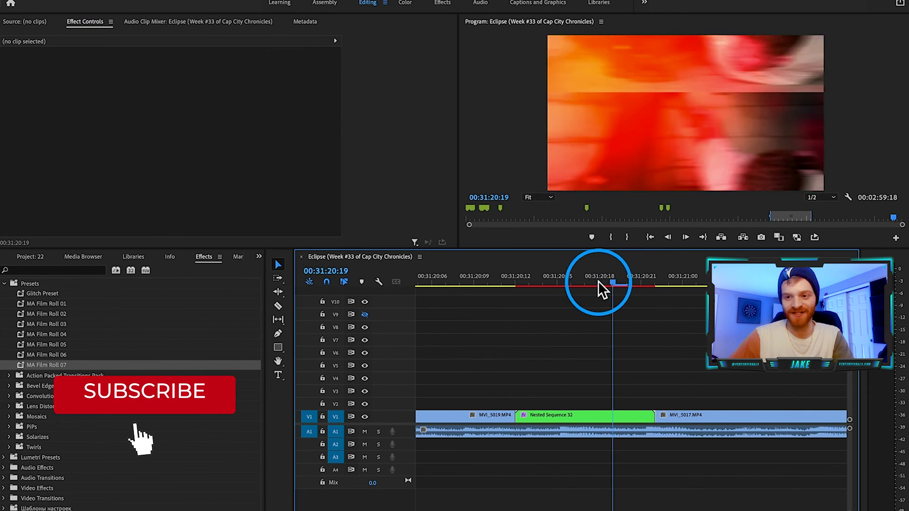
# Set the red Circle's Center to 2695, 540 at the first keyframe and 1467, 1905 at the middle keyframe.
pyautogui.click(560, 283)
pyautogui.click(554, 417)
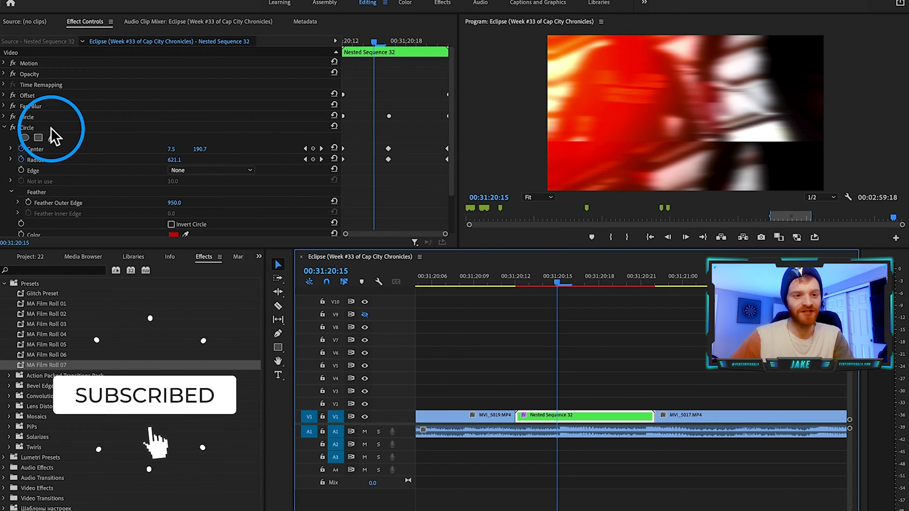
pyautogui.click(36, 127)
pyautogui.click(37, 150)
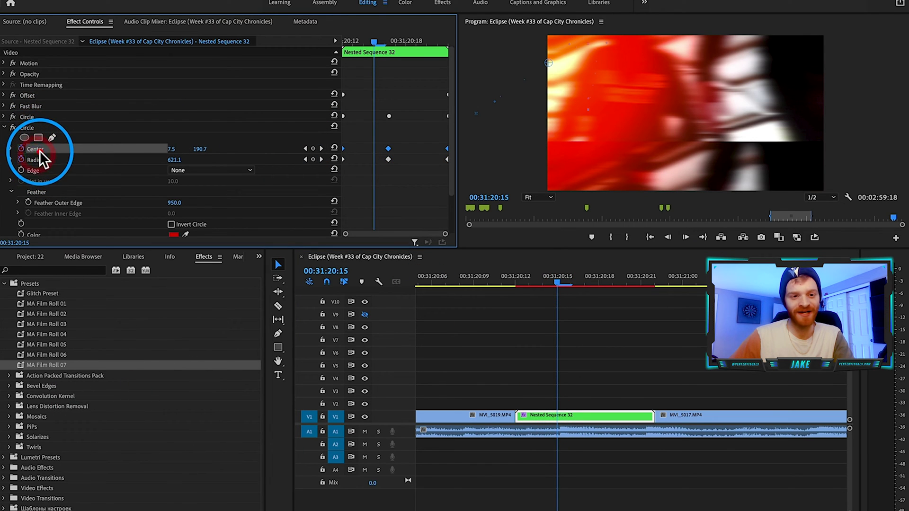
pyautogui.moveTo(364, 40); pyautogui.dragTo(317, 37)
pyautogui.click(354, 145)
pyautogui.click(344, 148)
pyautogui.moveTo(175, 149); pyautogui.dragTo(189, 151)
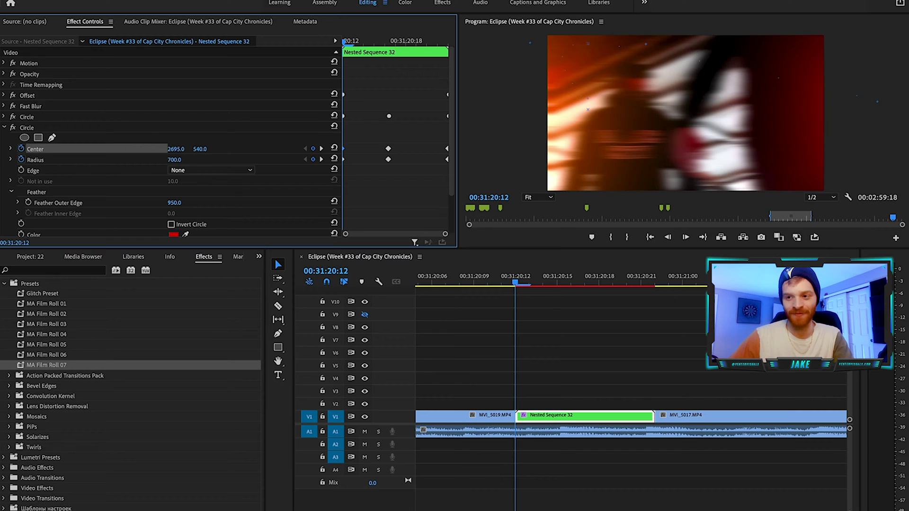
pyautogui.keyDown('shift'); pyautogui.click(383, 39); pyautogui.keyUp('shift')
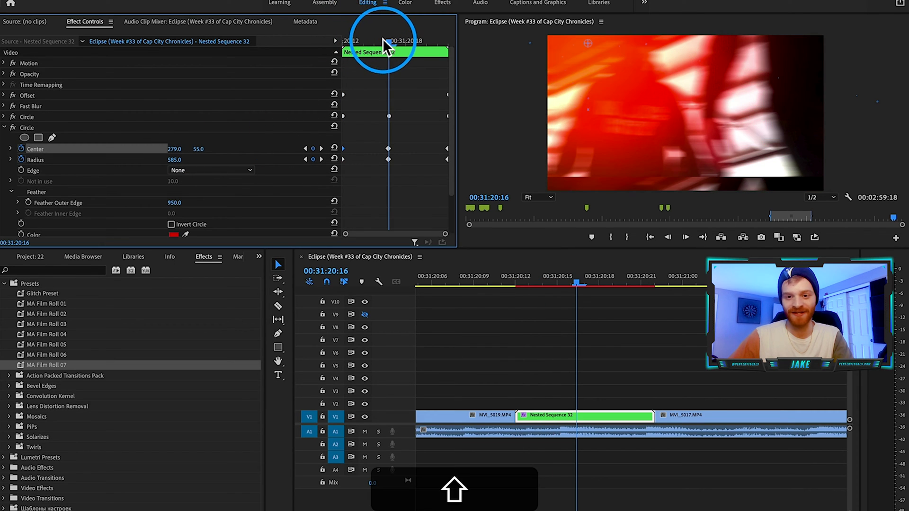
pyautogui.moveTo(177, 150); pyautogui.dragTo(206, 151)
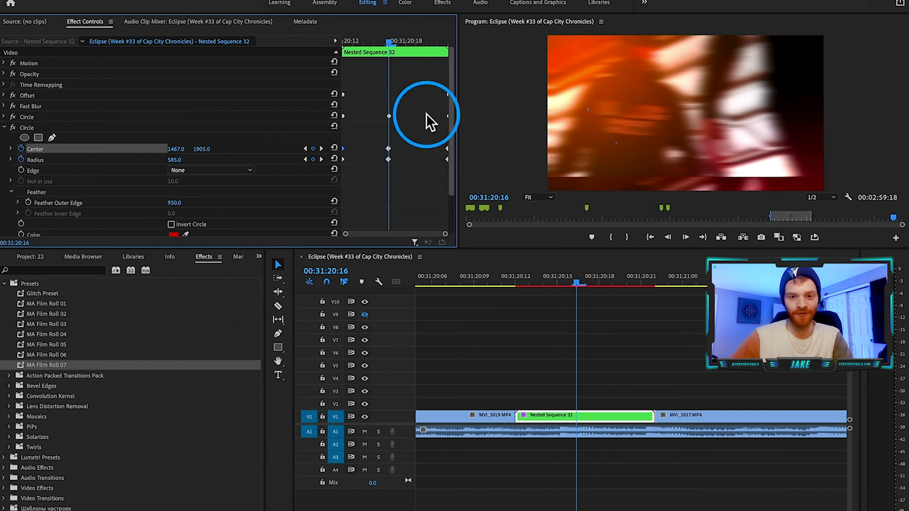
# Set the red Circle's last Center keyframe to 902, 514, return it to the clip's end and collapse the effect.
pyautogui.moveTo(393, 44); pyautogui.dragTo(432, 44)
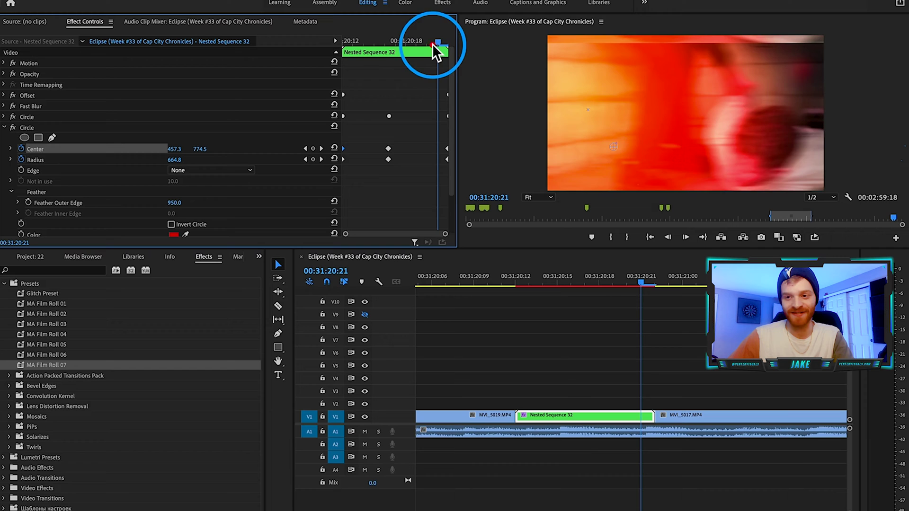
pyautogui.moveTo(446, 148); pyautogui.dragTo(438, 149)
pyautogui.moveTo(176, 149); pyautogui.dragTo(190, 148)
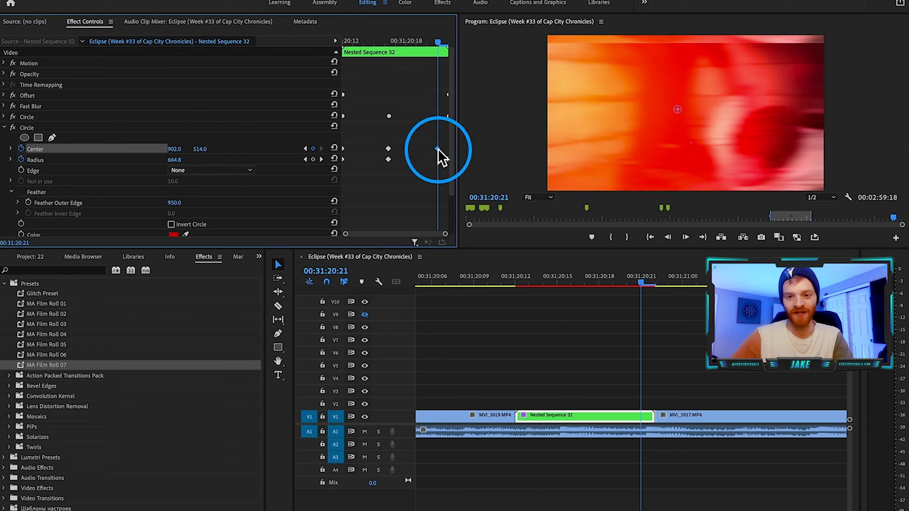
pyautogui.moveTo(438, 149); pyautogui.dragTo(475, 150)
pyautogui.moveTo(438, 42); pyautogui.dragTo(348, 59)
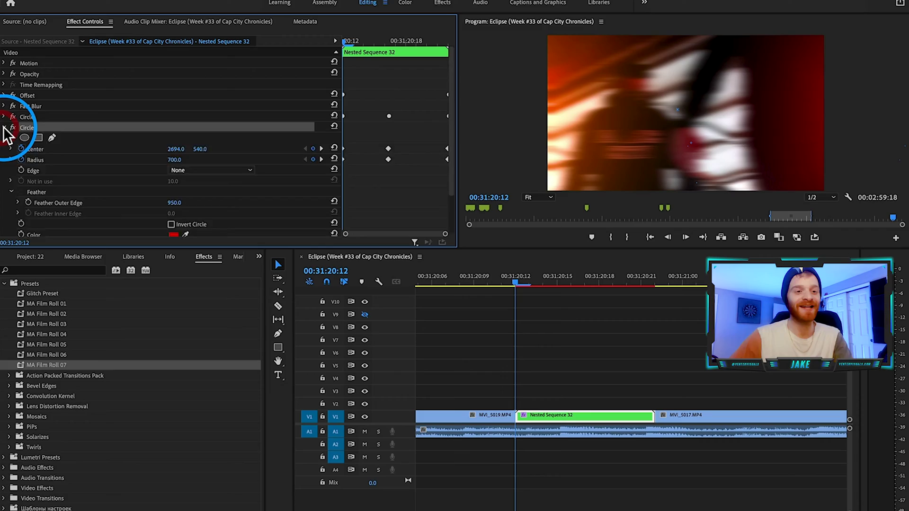
pyautogui.click(3, 127)
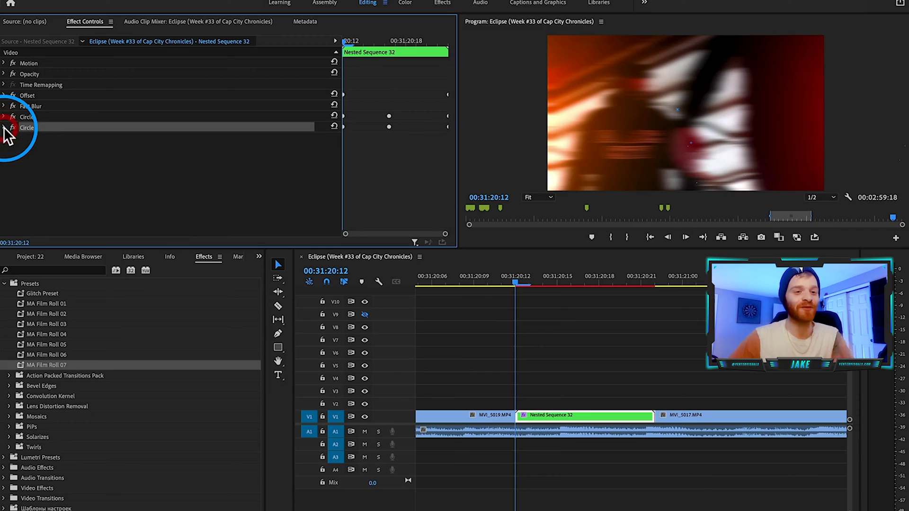
# Search the effects for noise and apply the Noise effect from Noise & Grain to the nested sequence.
pyautogui.click(168, 204)
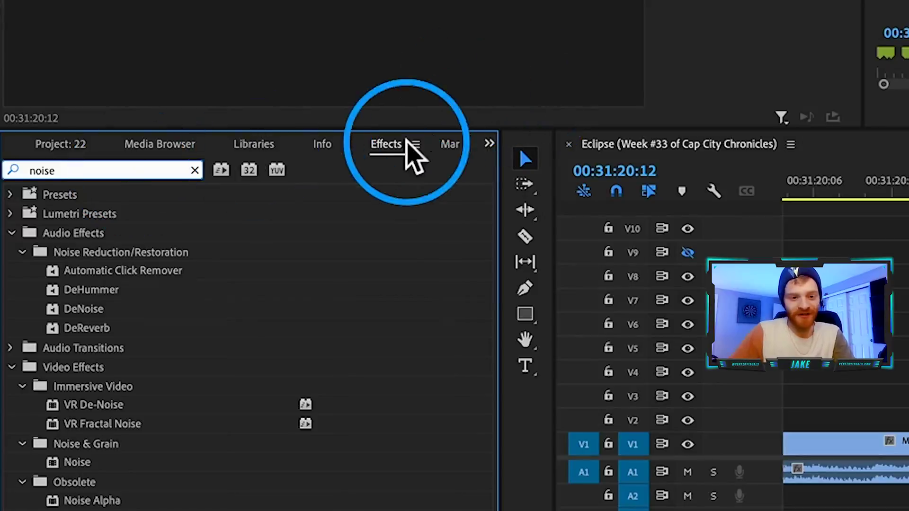
pyautogui.click(77, 462)
pyautogui.moveTo(40, 424); pyautogui.dragTo(572, 413)
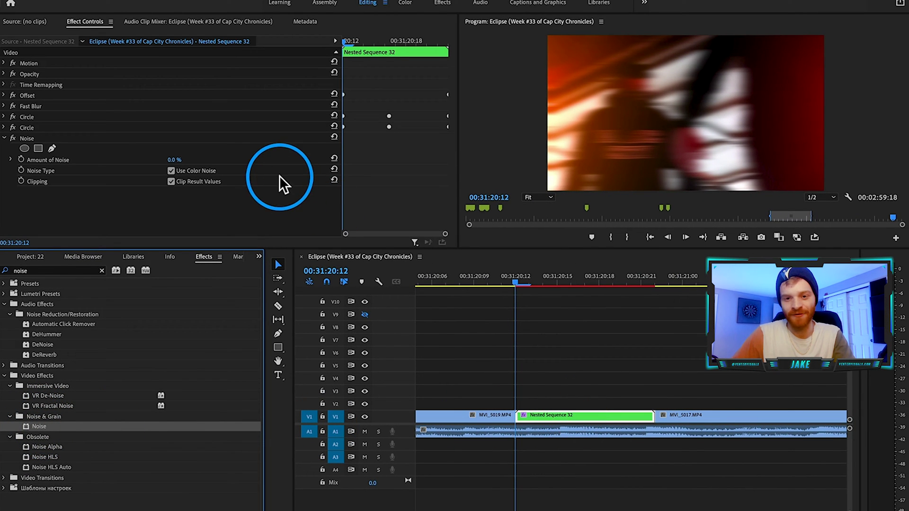
# Set the Noise effect's Amount of Noise to 10%.
pyautogui.moveTo(175, 160); pyautogui.dragTo(232, 161)
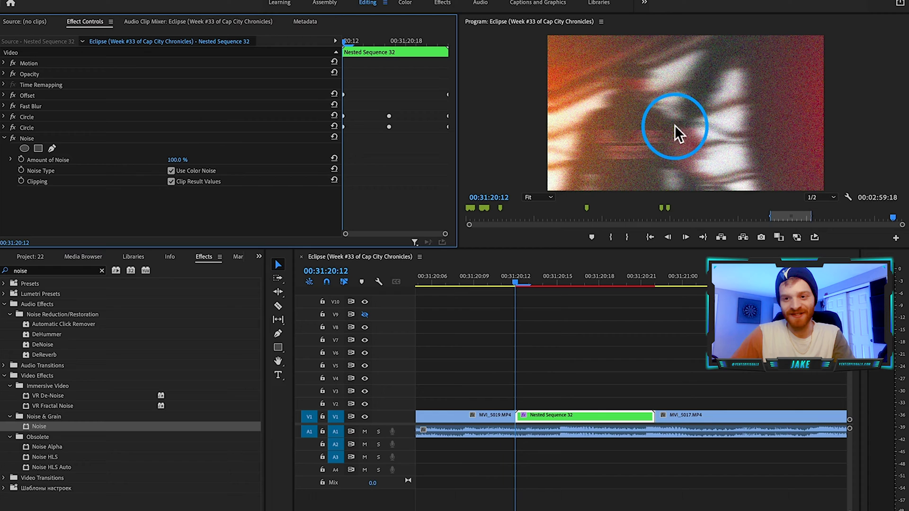
pyautogui.click(178, 161)
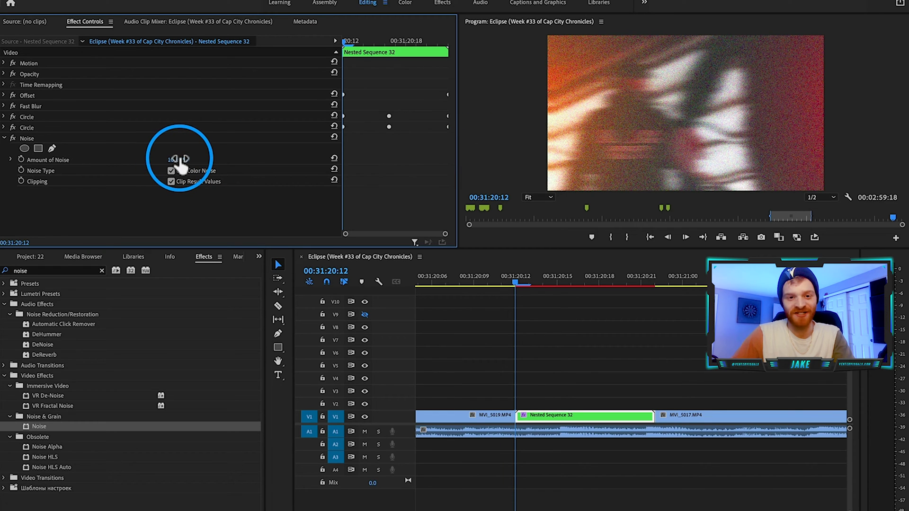
pyautogui.moveTo(178, 160); pyautogui.dragTo(140, 160)
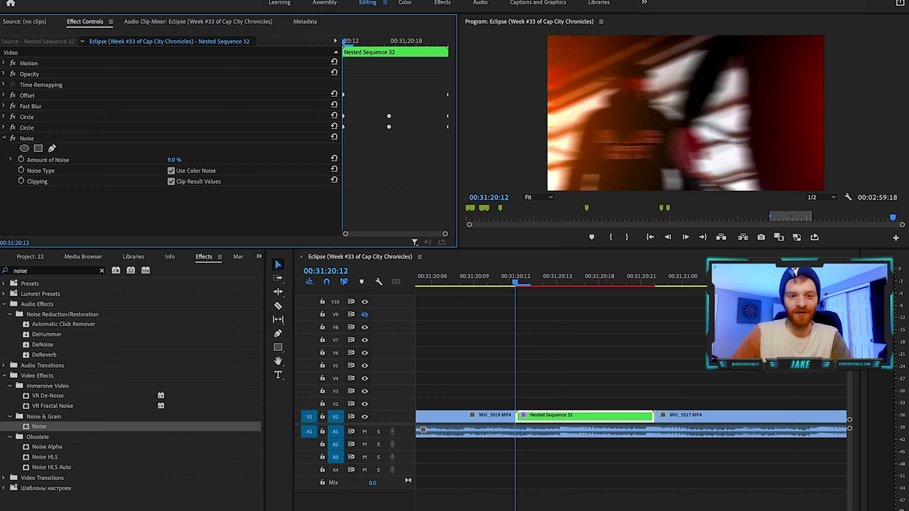
pyautogui.click(112, 141)
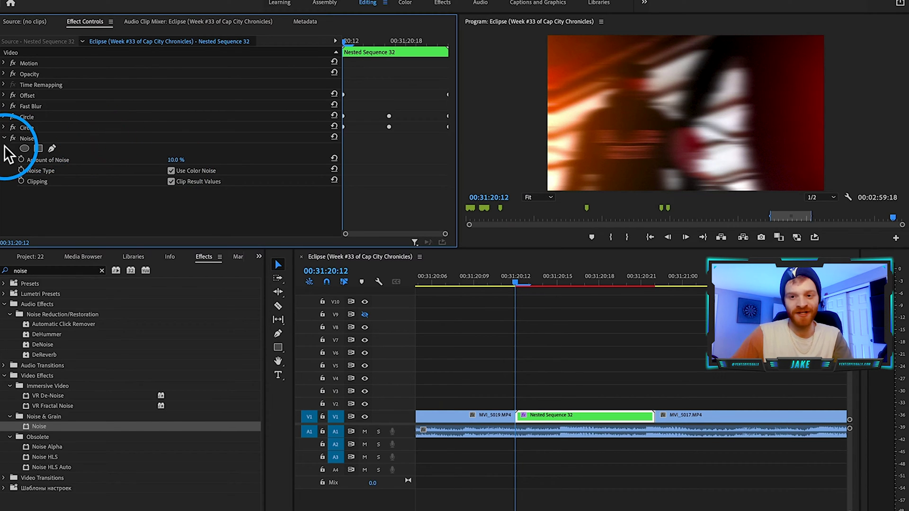
# Examine the grain in an enlarged program preview and compare the frame with Noise toggled off and on.
pyautogui.press('`')
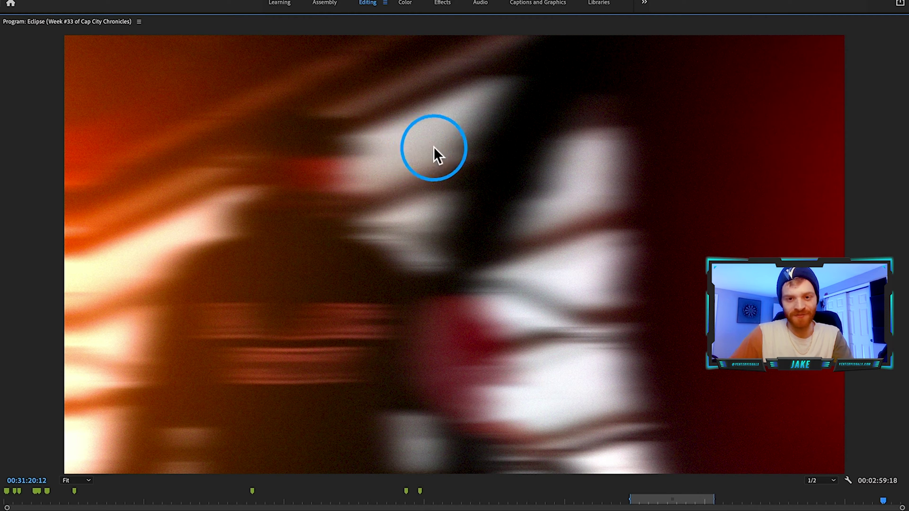
pyautogui.press('`')
pyautogui.click(13, 138)
pyautogui.click(13, 138)
pyautogui.click(13, 139)
pyautogui.click(13, 139)
pyautogui.click(13, 138)
# Mark the range around the transition from 00:31:19:01 to 00:31:22:13 and render it In to Out.
pyautogui.click(470, 279)
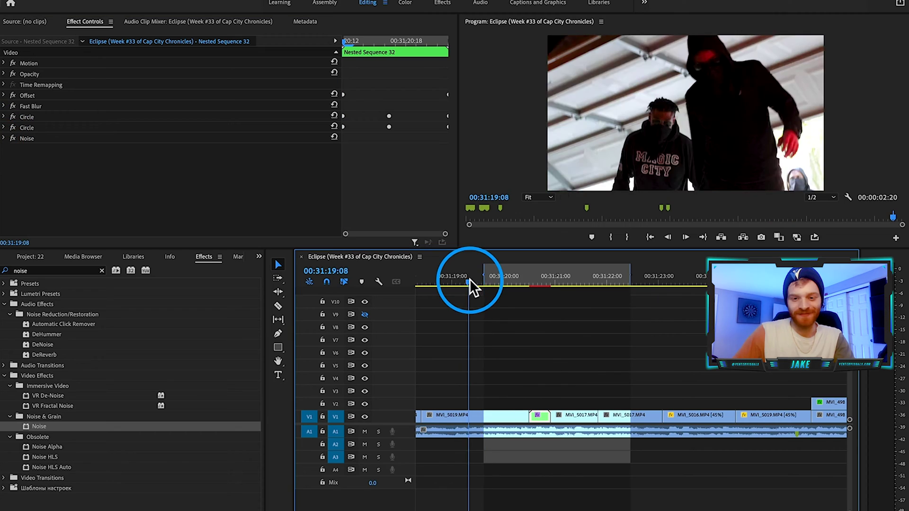
pyautogui.click(456, 277)
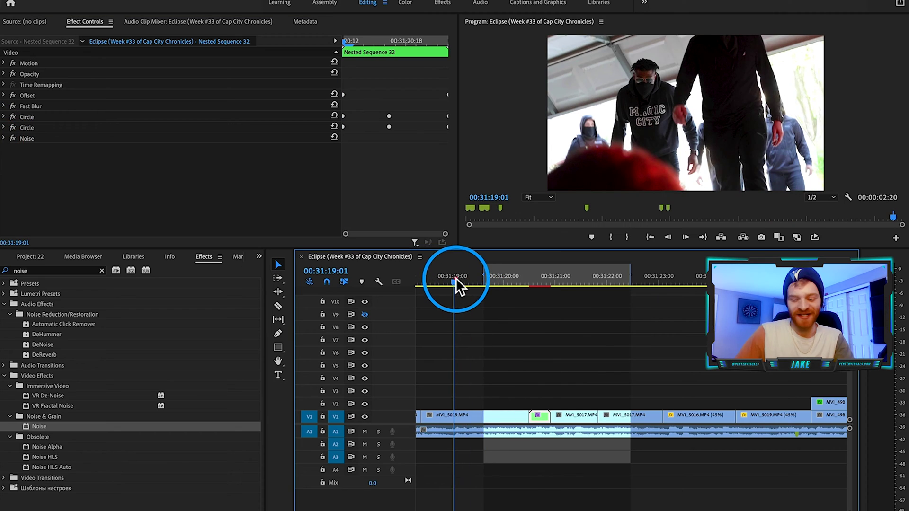
pyautogui.press('i')
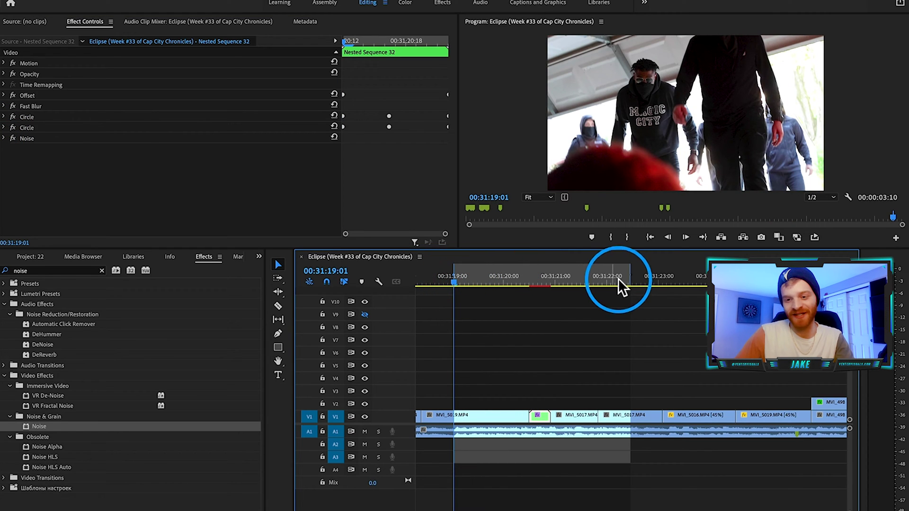
pyautogui.click(635, 284)
pyautogui.press('o')
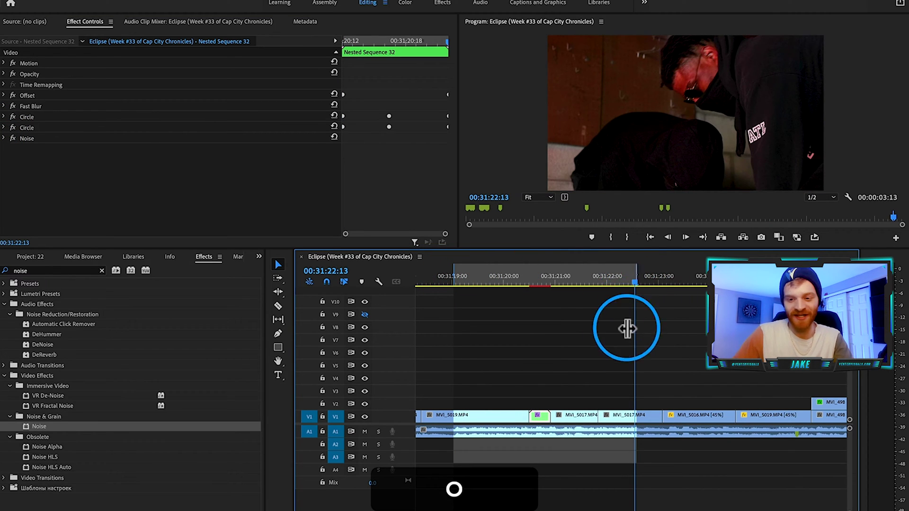
pyautogui.click(157, 1)
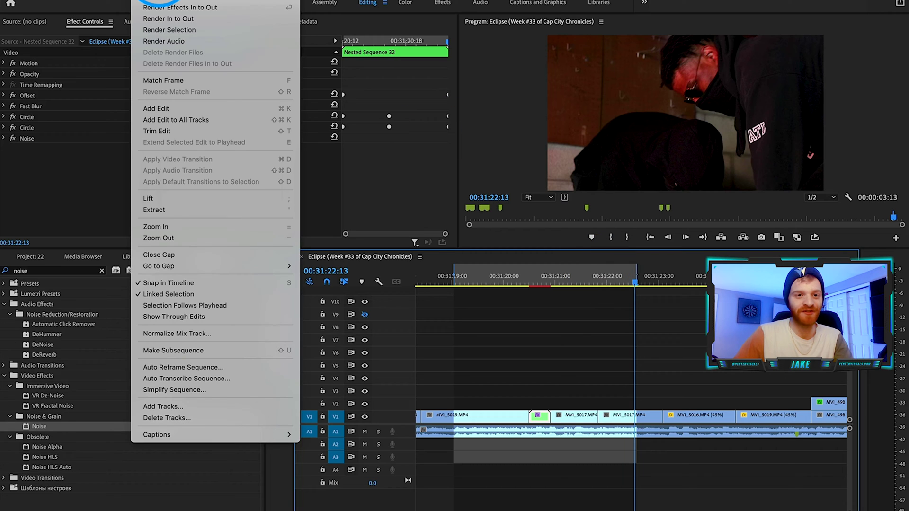
pyautogui.click(171, 19)
# Lower the system volume and play the rendered transition from 00:31:19:03.
pyautogui.click(457, 270)
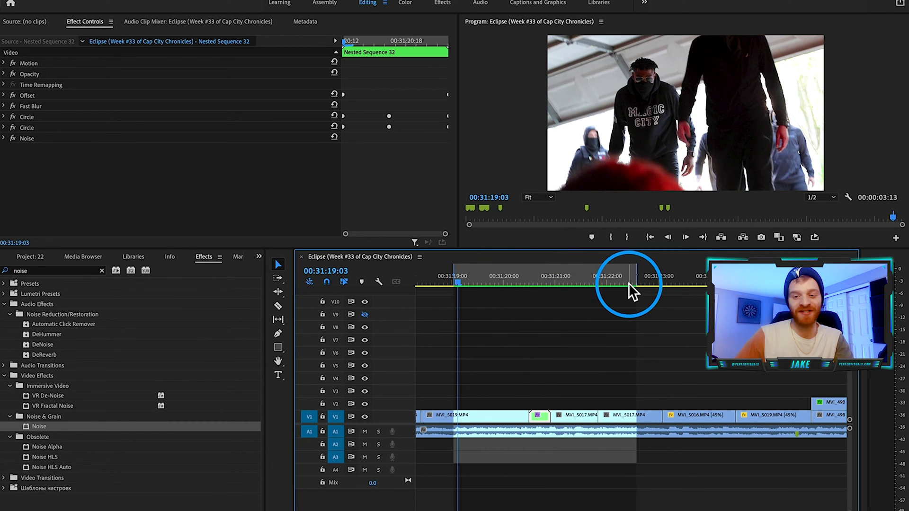
pyautogui.click(465, 391)
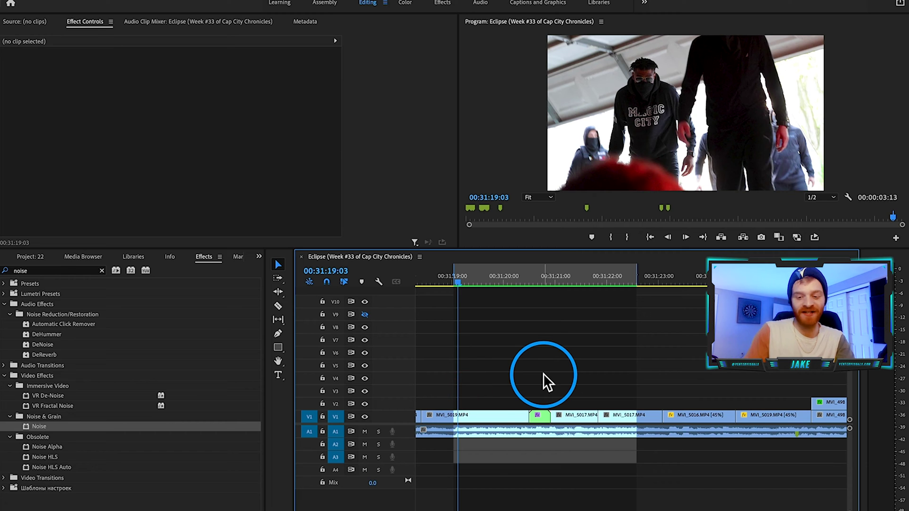
pyautogui.press('XF86AudioLowerVolume')
pyautogui.press('XF86AudioLowerVolume')
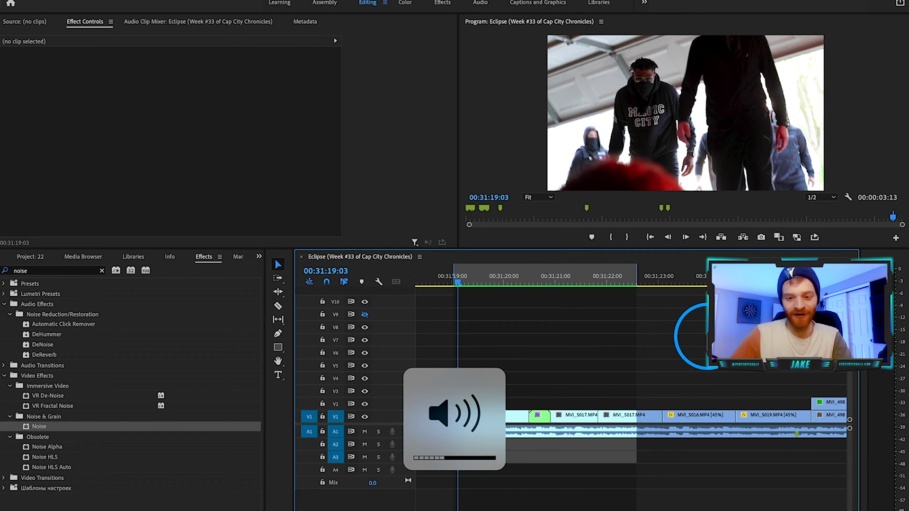
pyautogui.click(619, 317)
pyautogui.press('space')
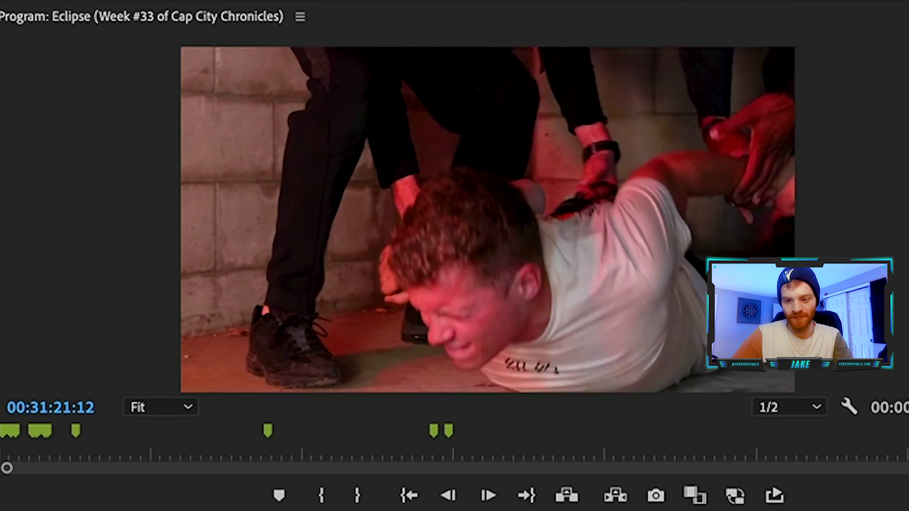
# Try moving Offset's first Shift Center To keyframe to 00:31:20:15 and changing its temporal interpolation.
pyautogui.click(536, 282)
pyautogui.click(540, 415)
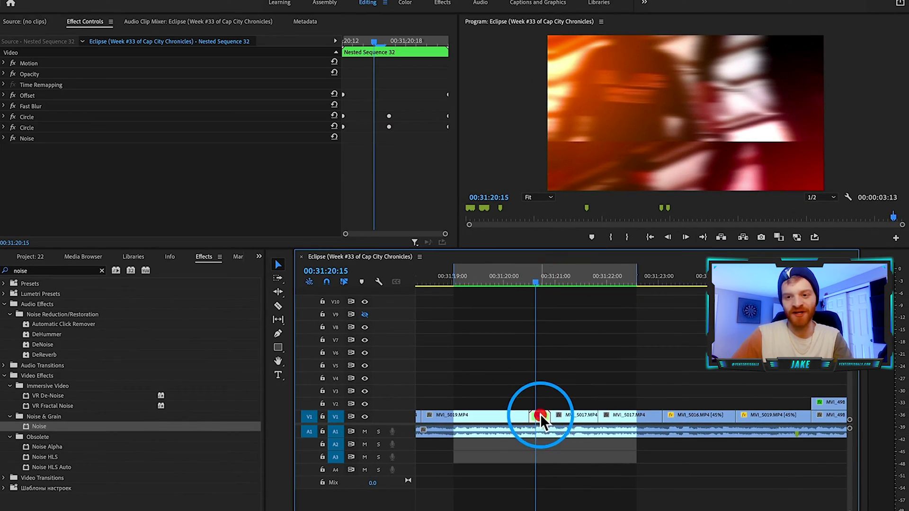
pyautogui.click(357, 191)
pyautogui.click(570, 142)
pyautogui.click(5, 95)
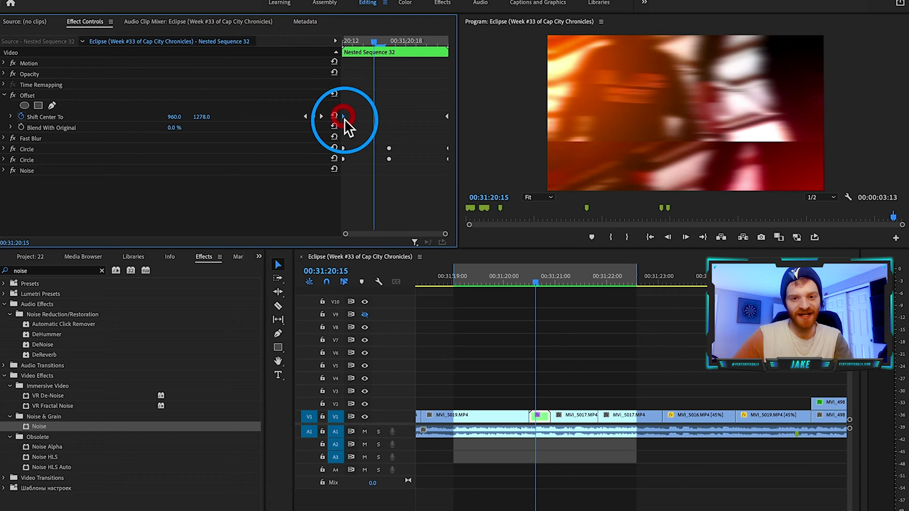
pyautogui.moveTo(343, 115); pyautogui.dragTo(373, 116)
pyautogui.click(373, 115)
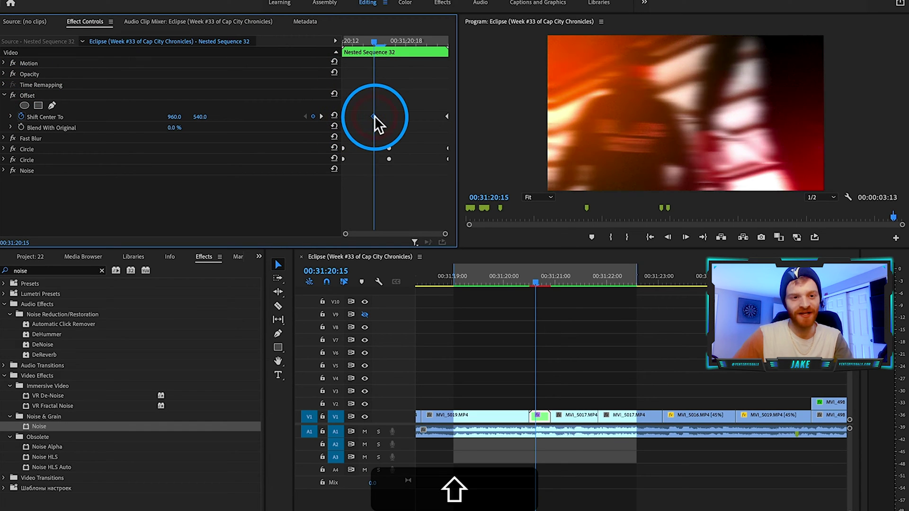
pyautogui.rightClick(374, 116)
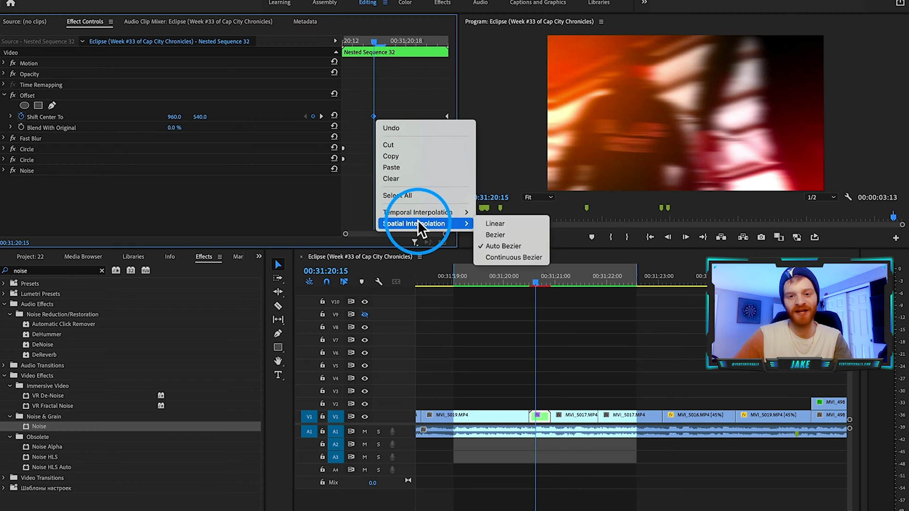
pyautogui.moveTo(417, 210)
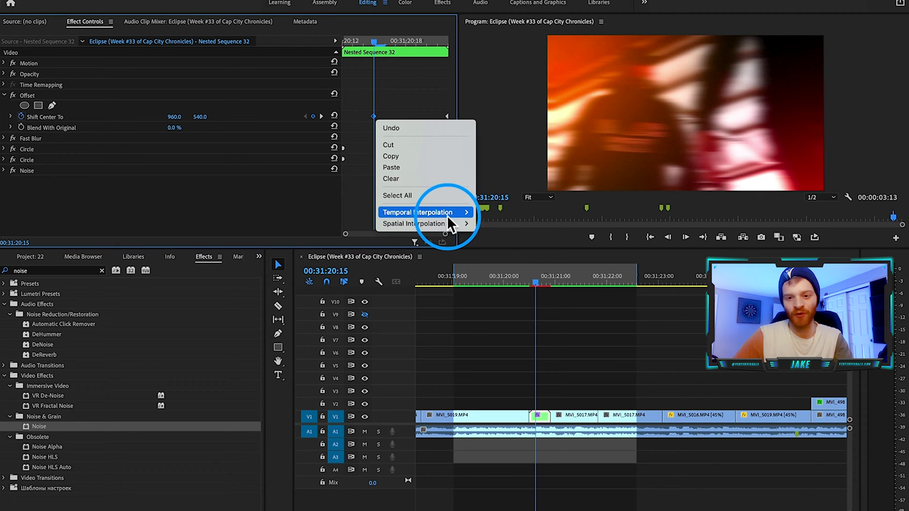
pyautogui.click(511, 285)
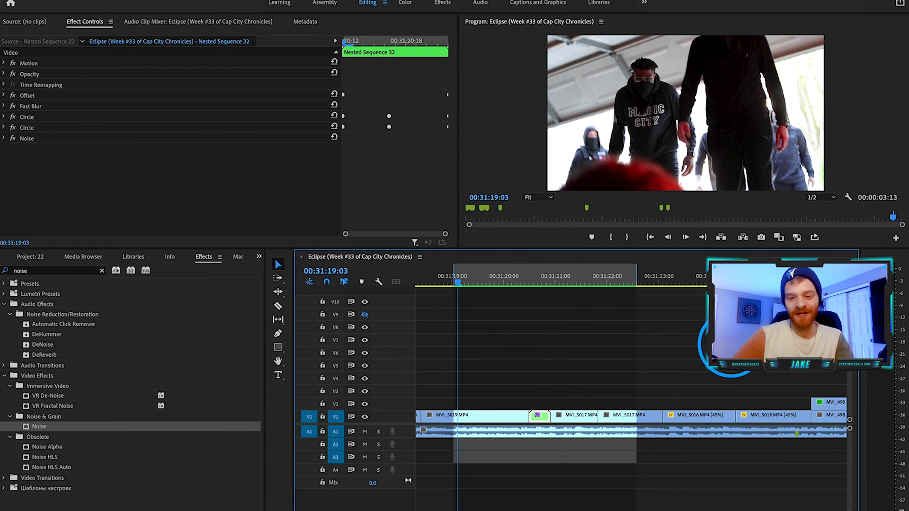
# Play the transition from 00:31:19:03 once more and revisit its blurred frames on the timeline.
pyautogui.press('space')
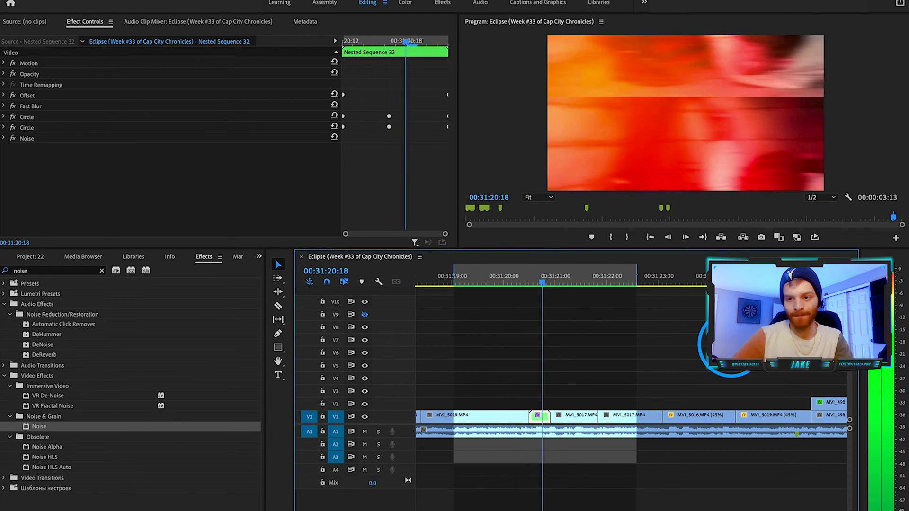
pyautogui.press('space')
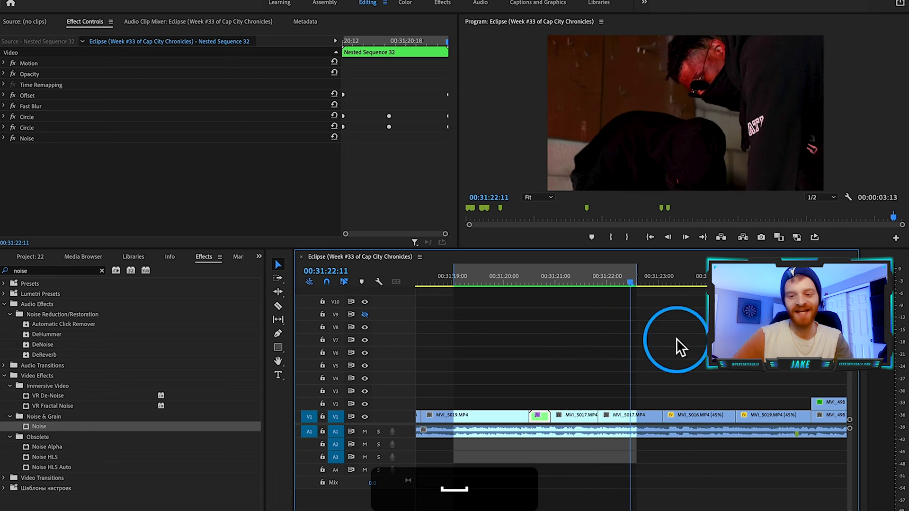
pyautogui.click(533, 280)
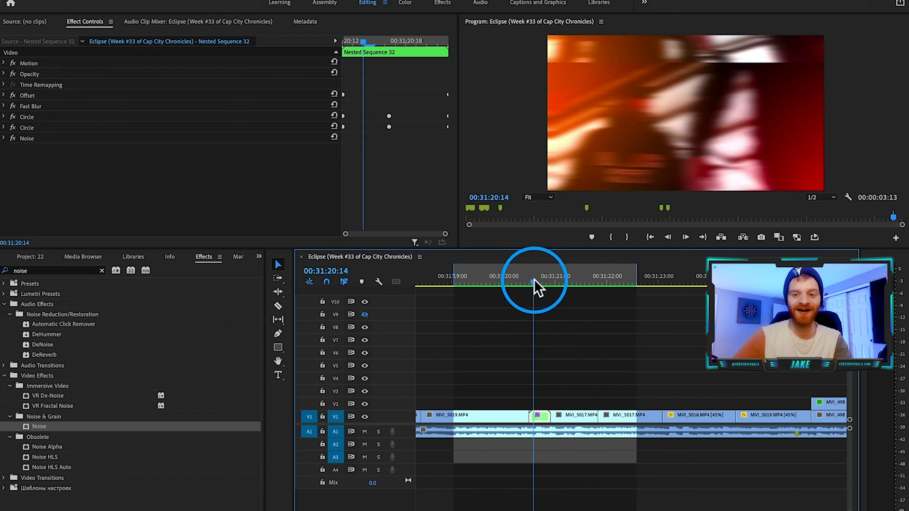
pyautogui.click(598, 374)
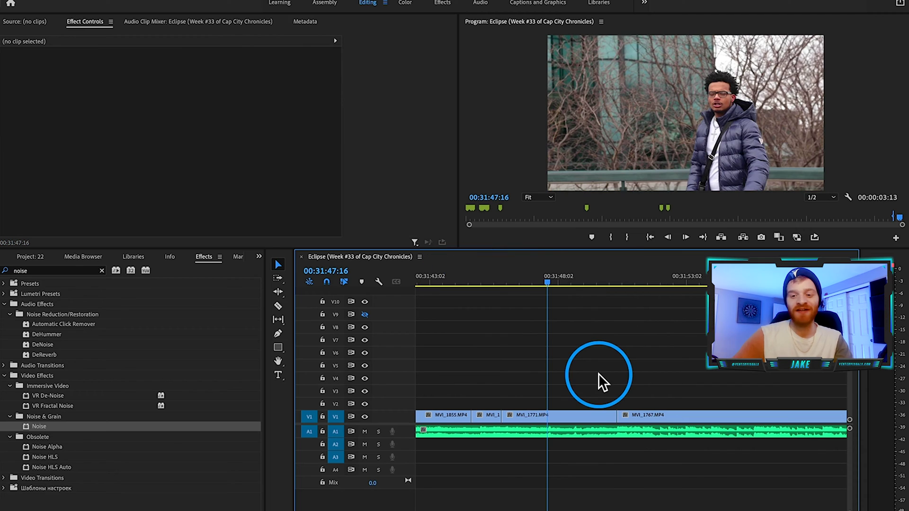
# Locate the cut between MVI_1771.MP4 and MVI_1767.MP4 on the timeline and play across it.
pyautogui.scroll(3, 640, 392)
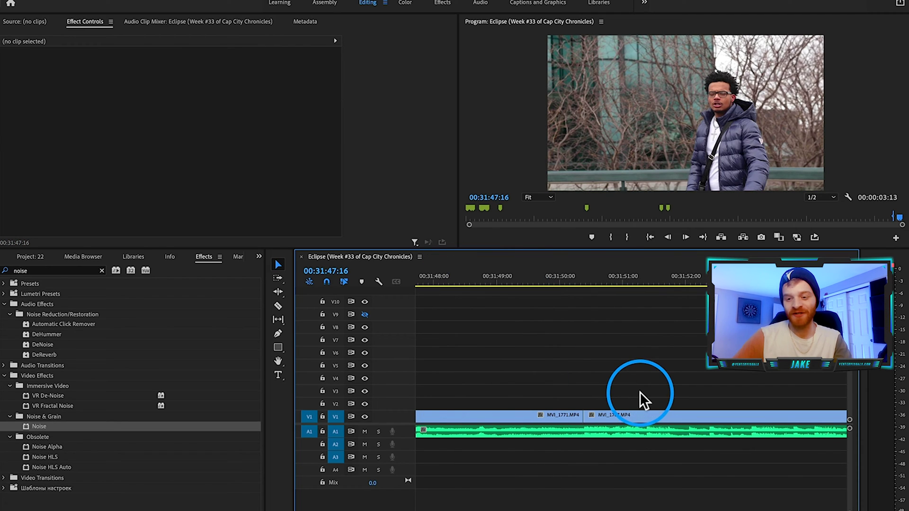
pyautogui.scroll(2, 601, 379)
pyautogui.scroll(-4, 601, 379)
pyautogui.keyDown('shift'); pyautogui.click(596, 285); pyautogui.keyUp('shift')
pyautogui.scroll(3, 600, 425)
pyautogui.click(587, 416)
pyautogui.scroll(3, 587, 415)
pyautogui.scroll(-2, 566, 428)
pyautogui.click(505, 275)
pyautogui.press('space')
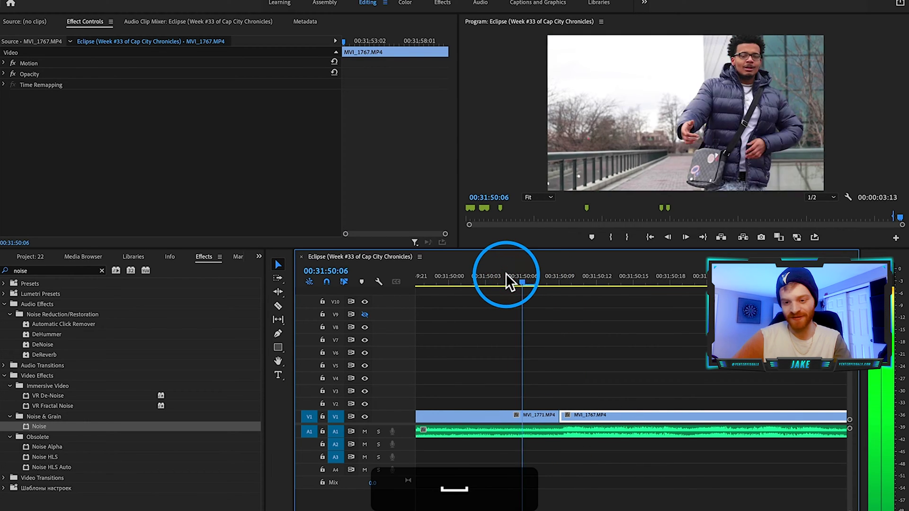
# Split MVI_1771.MP4 at 00:31:50:04 and MVI_1767.MP4 at 00:31:50:14, five frames either side of their shared cut.
pyautogui.click(550, 276)
pyautogui.scroll(1, 539, 402)
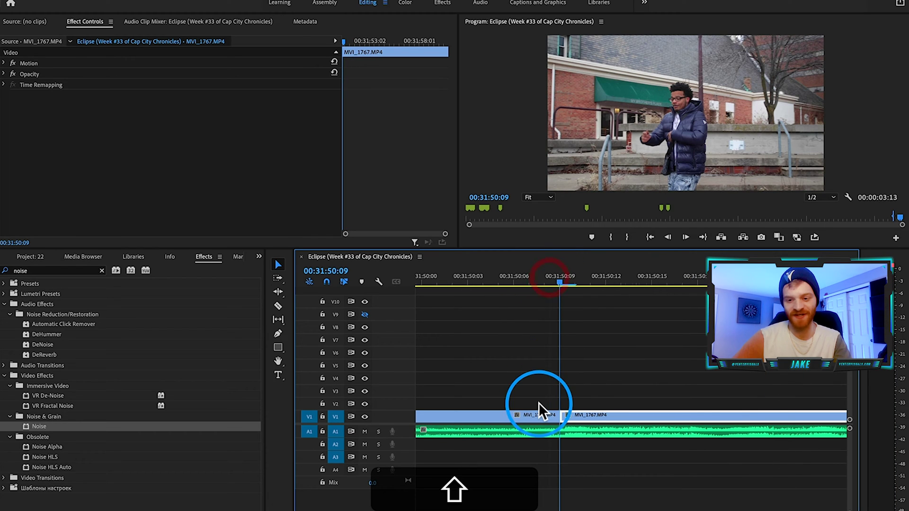
pyautogui.click(560, 416)
pyautogui.hotkey('shift', 'Left')
pyautogui.press('c')
pyautogui.click(484, 417)
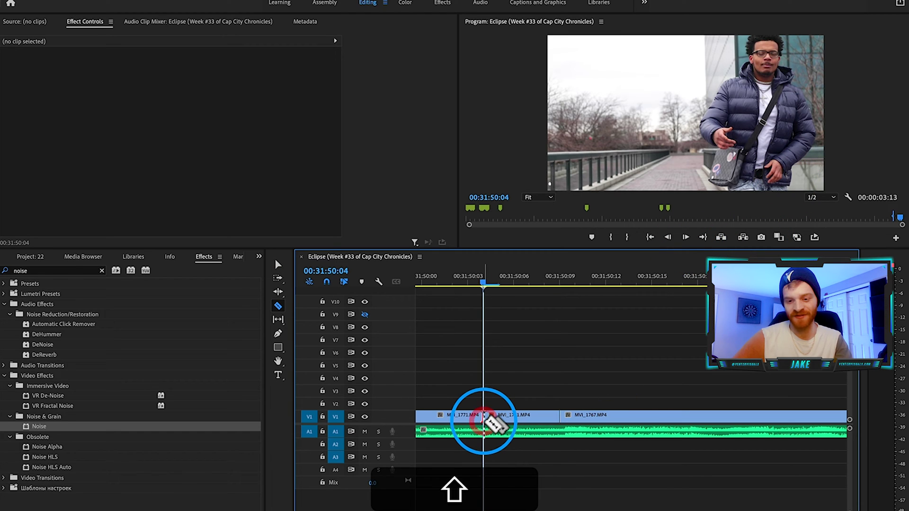
pyautogui.hotkey('shift', 'Right')
pyautogui.hotkey('shift', 'Right')
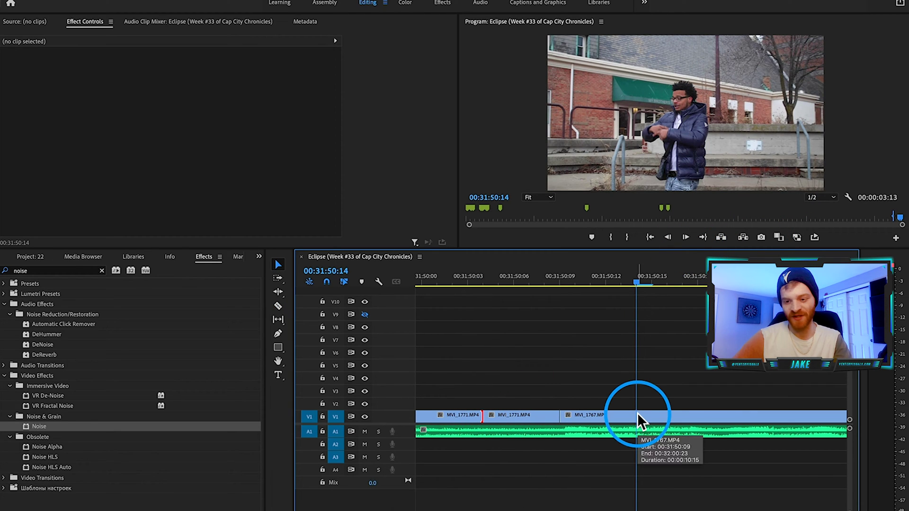
pyautogui.press('c')
pyautogui.click(637, 414)
pyautogui.press('v')
# Nest the two five-frame segments of MVI_1771.MP4 and MVI_1767.MP4 around the cut into one sequence.
pyautogui.click(546, 283)
pyautogui.click(533, 413)
pyautogui.rightClick(533, 414)
pyautogui.click(570, 292)
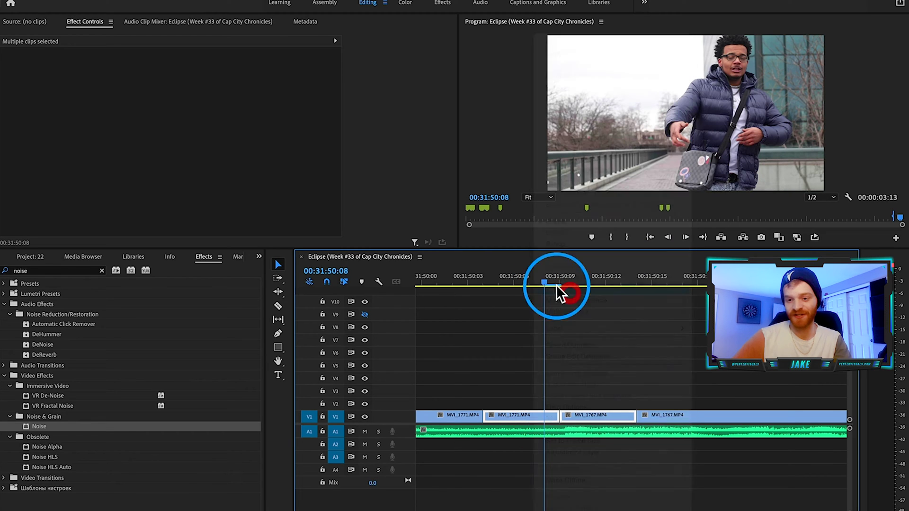
pyautogui.click(492, 279)
# Find the Offset video effect and apply it to the new nested sequence.
pyautogui.click(101, 271)
pyautogui.click(90, 271)
pyautogui.write('offset')
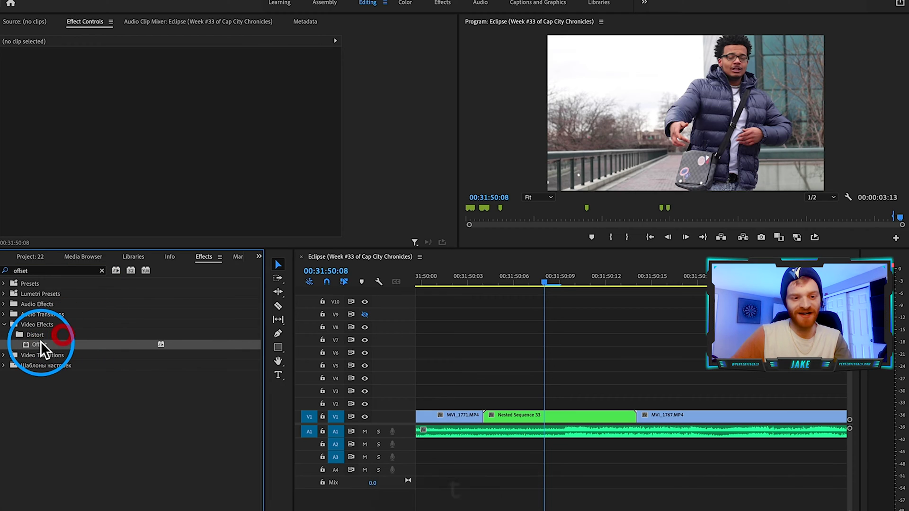
pyautogui.moveTo(40, 345); pyautogui.dragTo(584, 419)
# Keyframe Offset's Shift Center To from the nested sequence's start to its end for a vertical shift, and preview it.
pyautogui.click(18, 116)
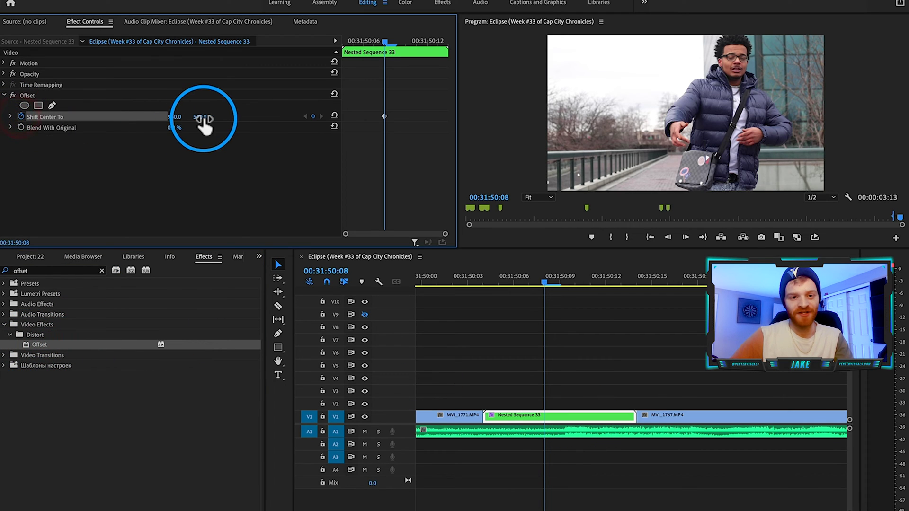
pyautogui.moveTo(200, 117); pyautogui.dragTo(205, 123)
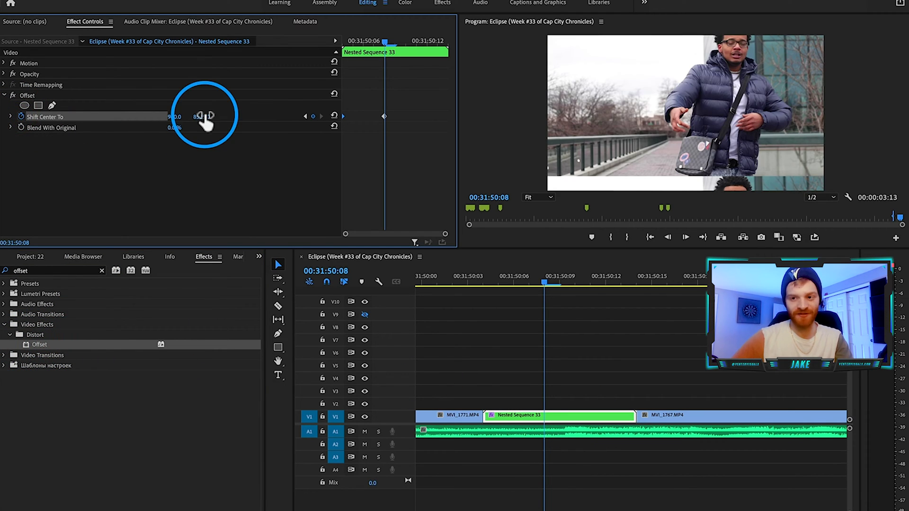
pyautogui.moveTo(384, 116); pyautogui.dragTo(448, 117)
pyautogui.moveTo(385, 42); pyautogui.dragTo(244, 41)
pyautogui.click(427, 274)
pyautogui.press('space')
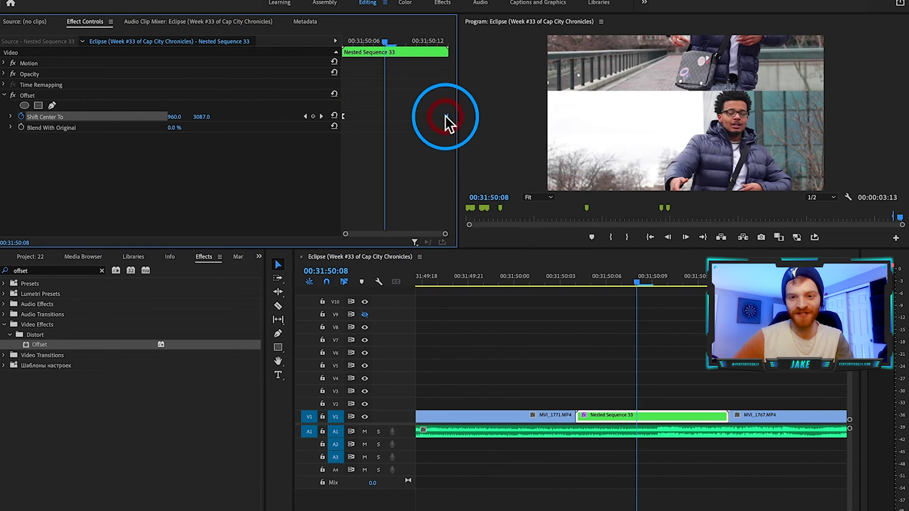
pyautogui.rightClick(446, 117)
pyautogui.click(413, 113)
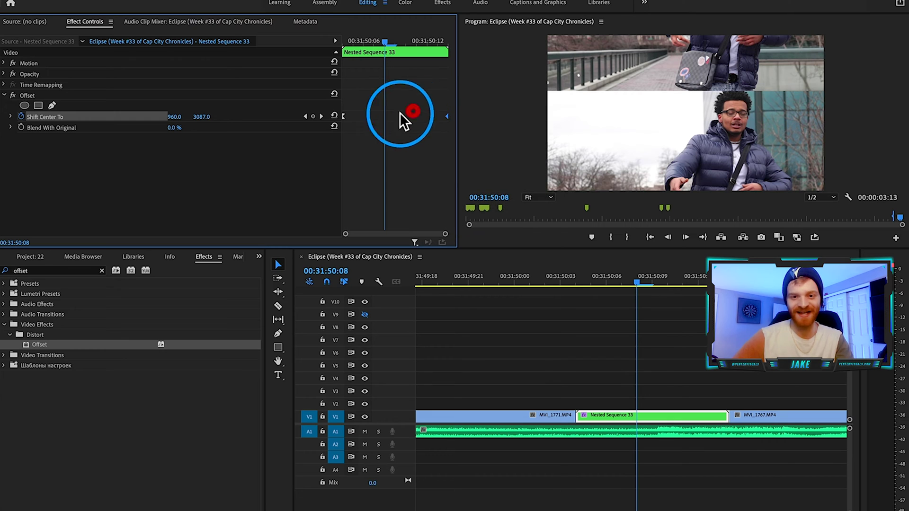
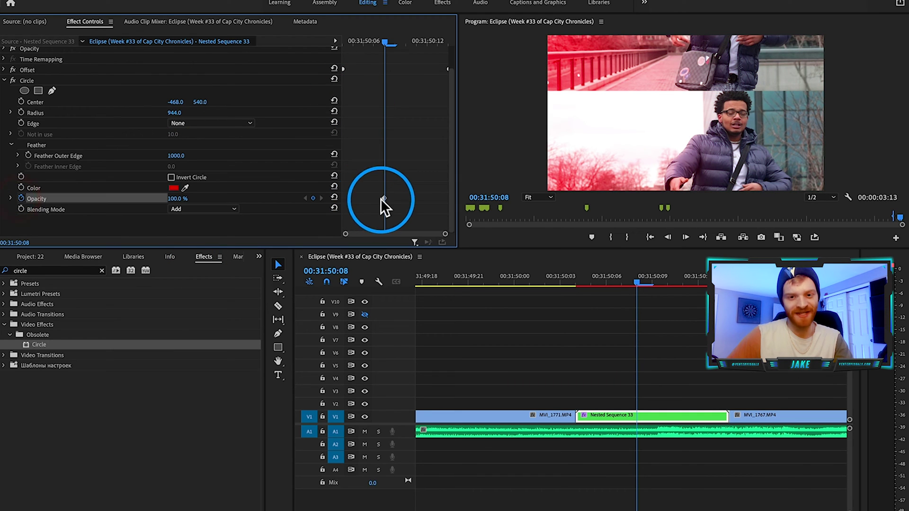
# Keyframe Circle's Opacity at the nested sequence's start, at 47% on 00:31:50:08, 100% on 00:31:50:09, and again at 00:31:50:12.
pyautogui.moveTo(384, 198); pyautogui.dragTo(288, 197)
pyautogui.moveTo(181, 199); pyautogui.dragTo(179, 199)
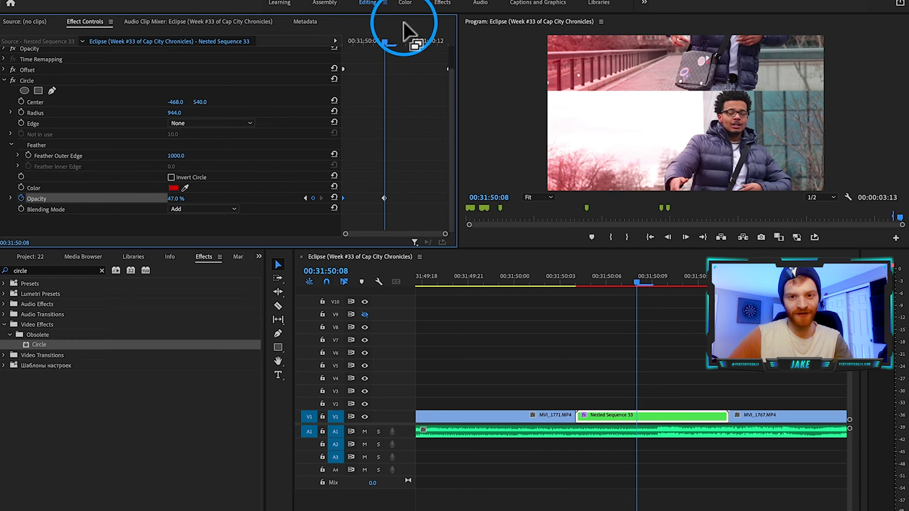
pyautogui.click(398, 41)
pyautogui.click(428, 42)
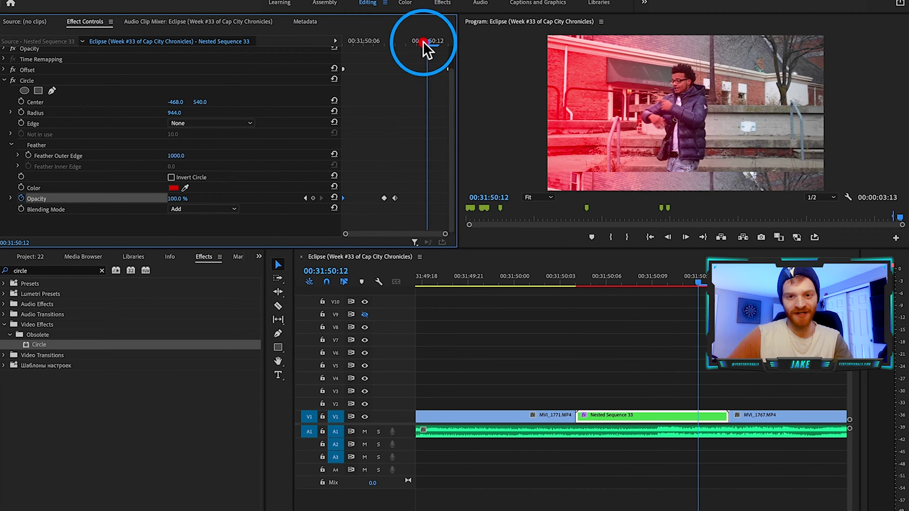
# Play the transition with the flickering red light leak and scrub back to 00:31:50:05.
pyautogui.click(515, 278)
pyautogui.click(680, 347)
pyautogui.press('space')
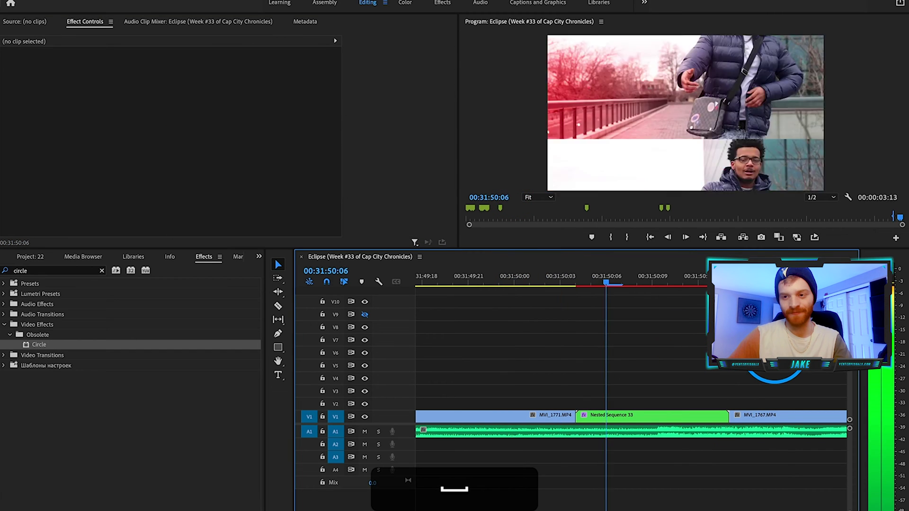
pyautogui.moveTo(709, 281); pyautogui.dragTo(595, 357)
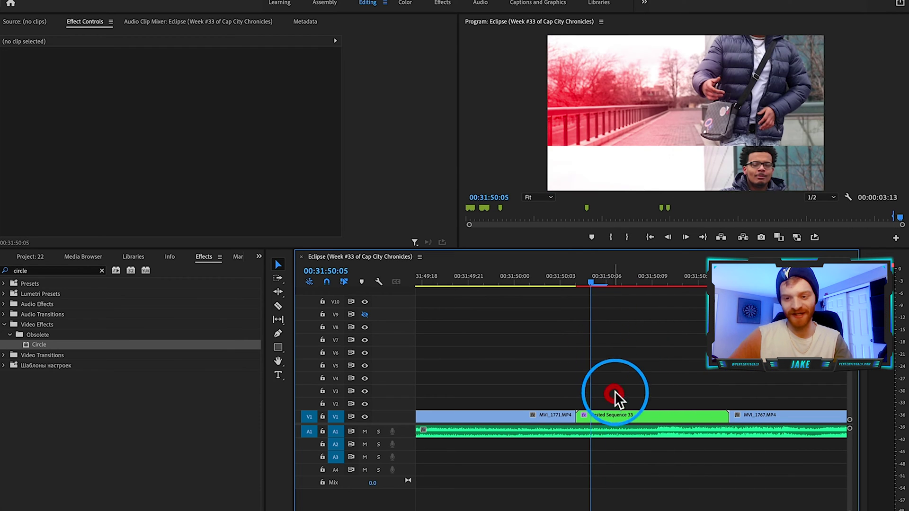
# Apply Gaussian Blur to the nested sequence with Vertical blur dimensions and Repeat Edge Pixels enabled.
pyautogui.click(616, 416)
pyautogui.click(92, 269)
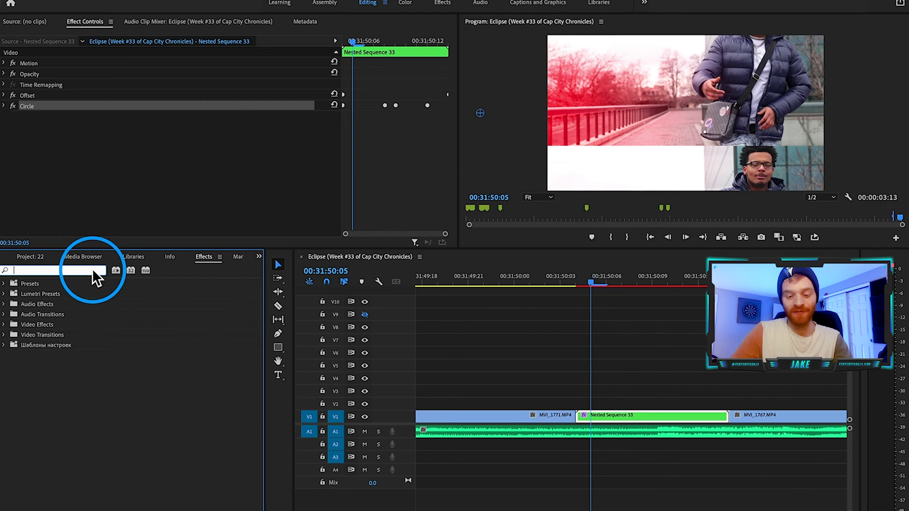
pyautogui.write('gaus')
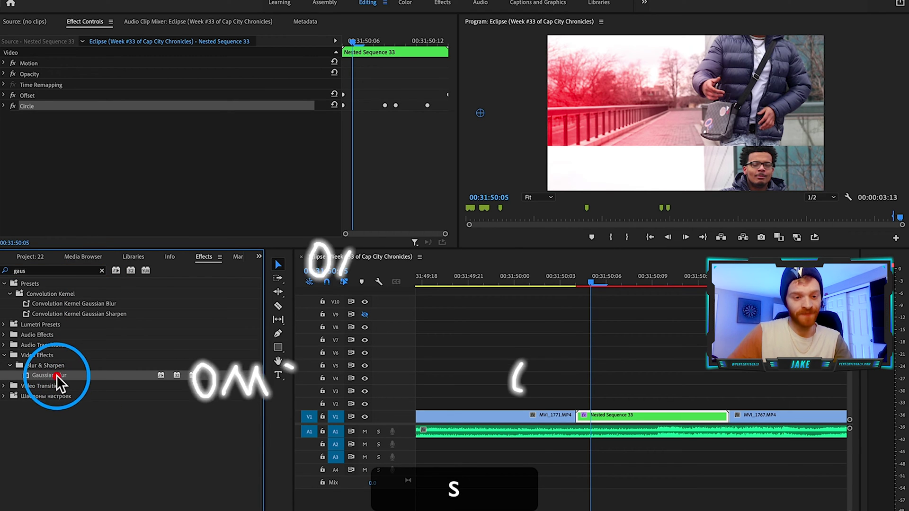
pyautogui.moveTo(56, 375); pyautogui.dragTo(642, 414)
pyautogui.click(189, 148)
pyautogui.click(189, 181)
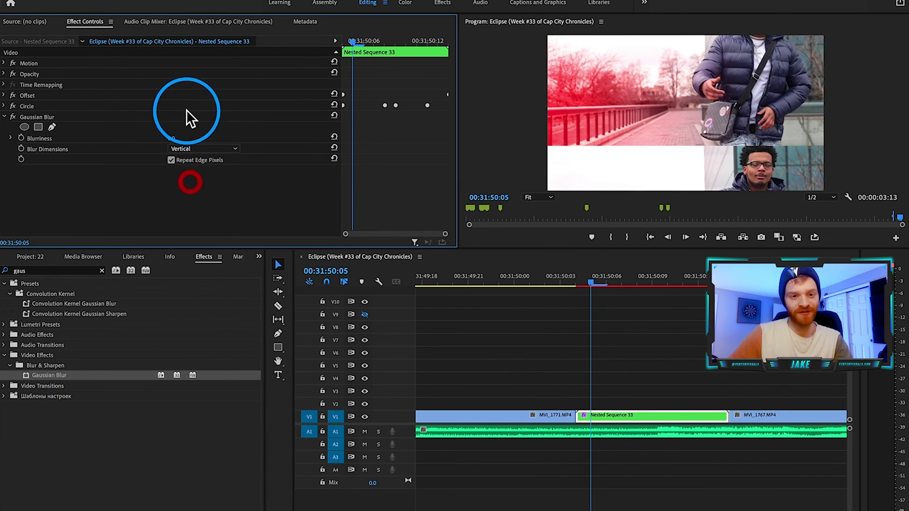
# Keyframe Gaussian Blur's Blurriness at 110 on the nested sequence's start and hold it with another keyframe at 00:31:50:11.
pyautogui.click(21, 137)
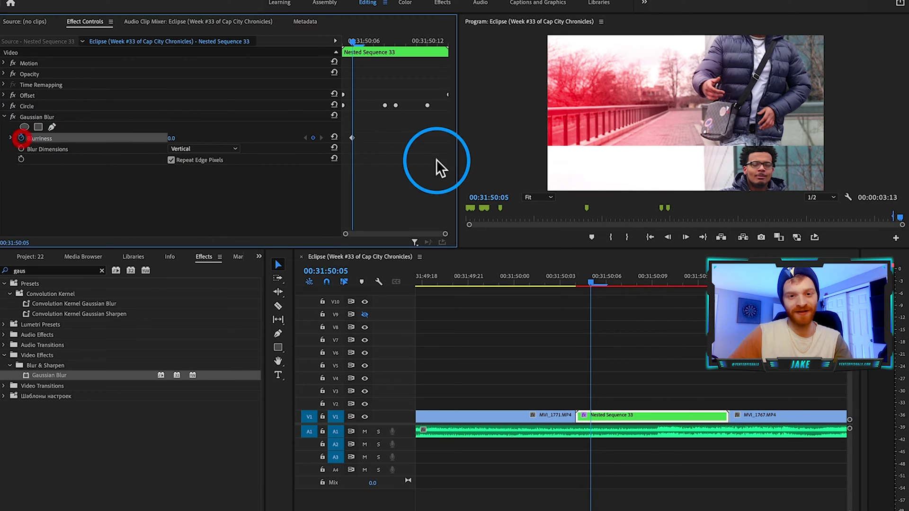
pyautogui.moveTo(173, 139); pyautogui.dragTo(191, 138)
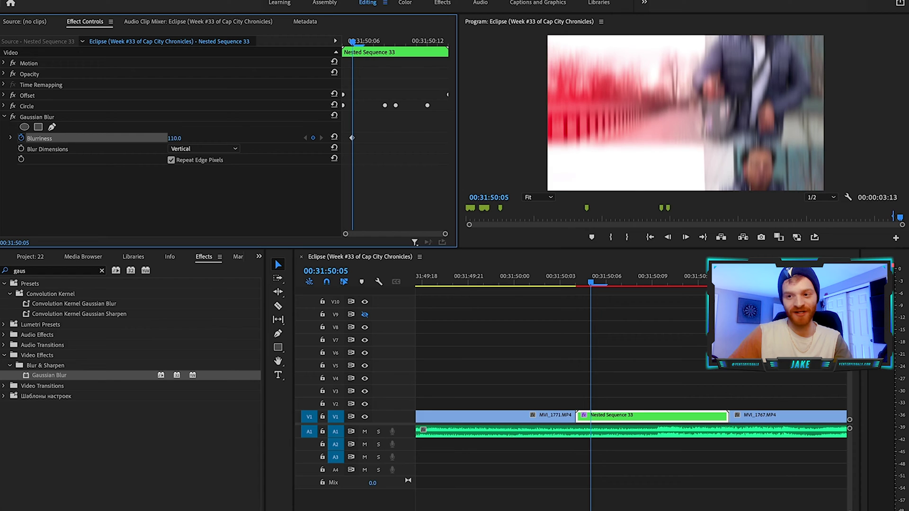
pyautogui.click(454, 147)
pyautogui.click(313, 138)
pyautogui.moveTo(417, 41); pyautogui.dragTo(411, 41)
pyautogui.click(59, 138)
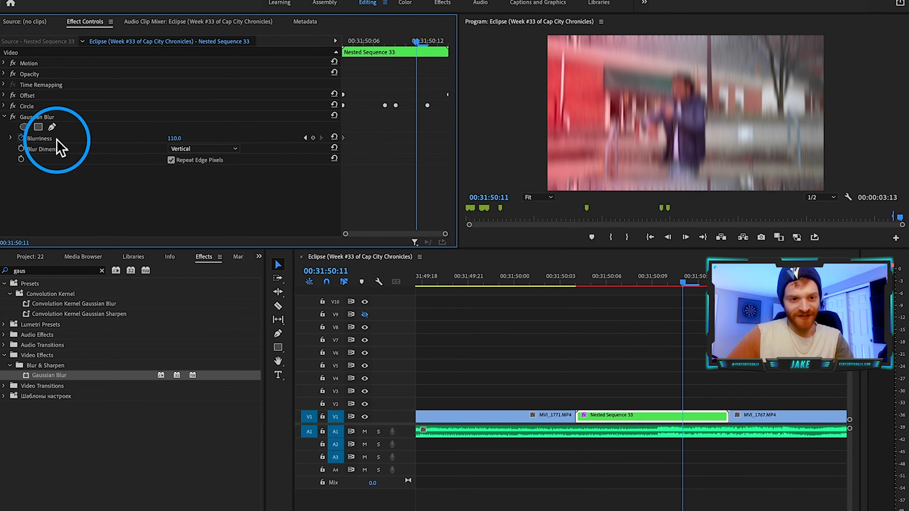
pyautogui.click(314, 135)
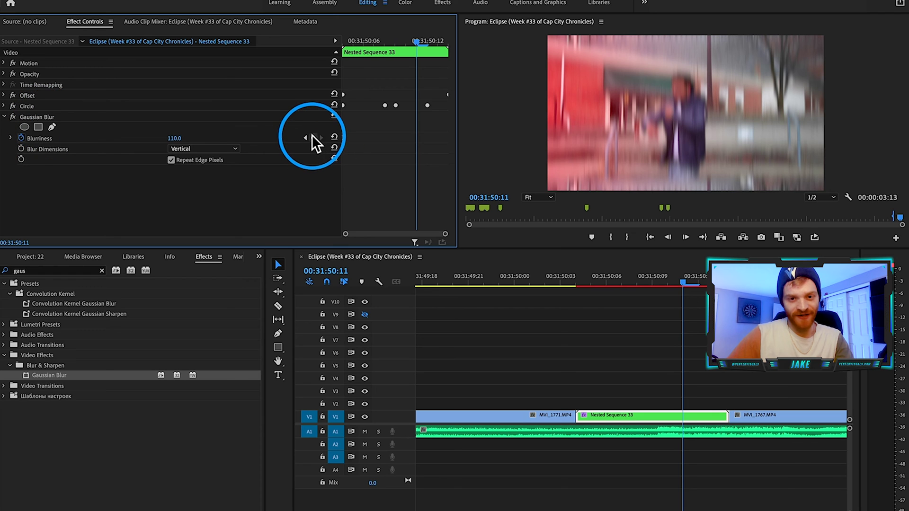
pyautogui.click(313, 138)
pyautogui.press('Left')
# Reset Gaussian Blur's Blurriness to 0 at 00:31:50:14, the nested sequence's end, and save the project.
pyautogui.moveTo(419, 38); pyautogui.dragTo(439, 44)
pyautogui.click(334, 137)
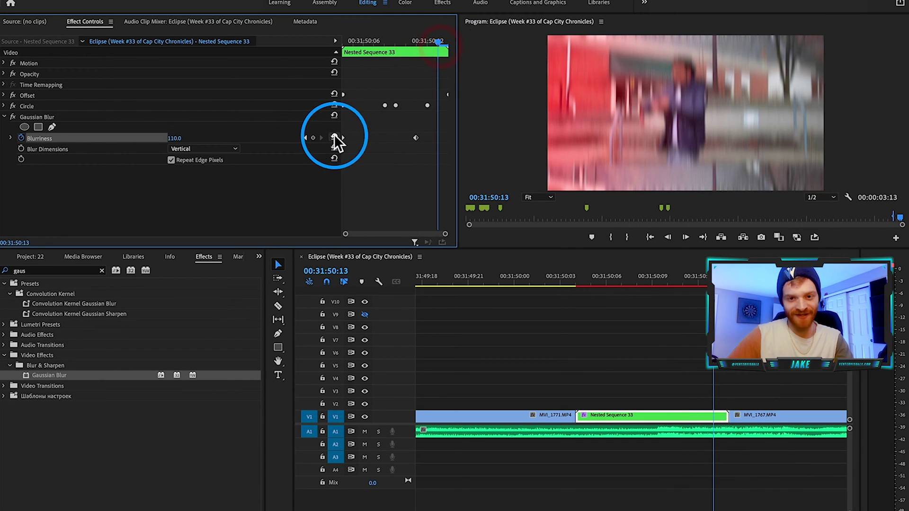
pyautogui.click(334, 137)
pyautogui.moveTo(454, 36); pyautogui.dragTo(478, 74)
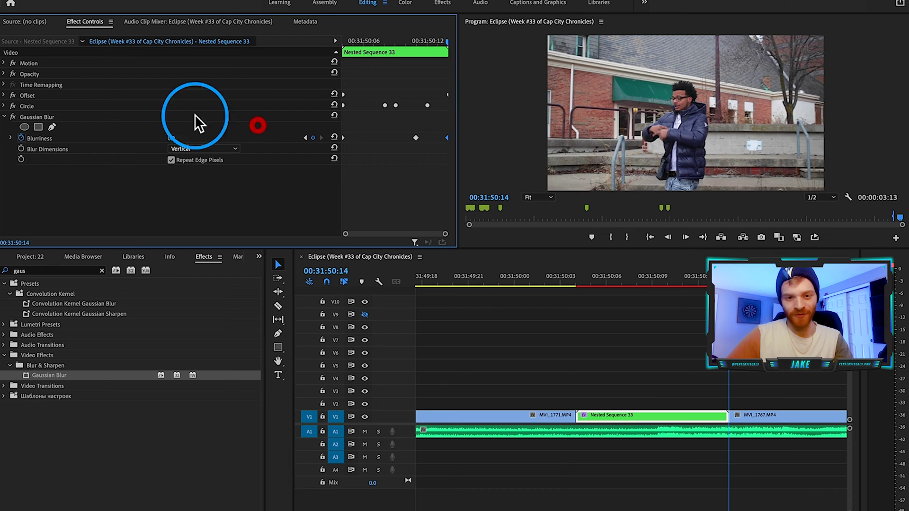
pyautogui.click(56, 117)
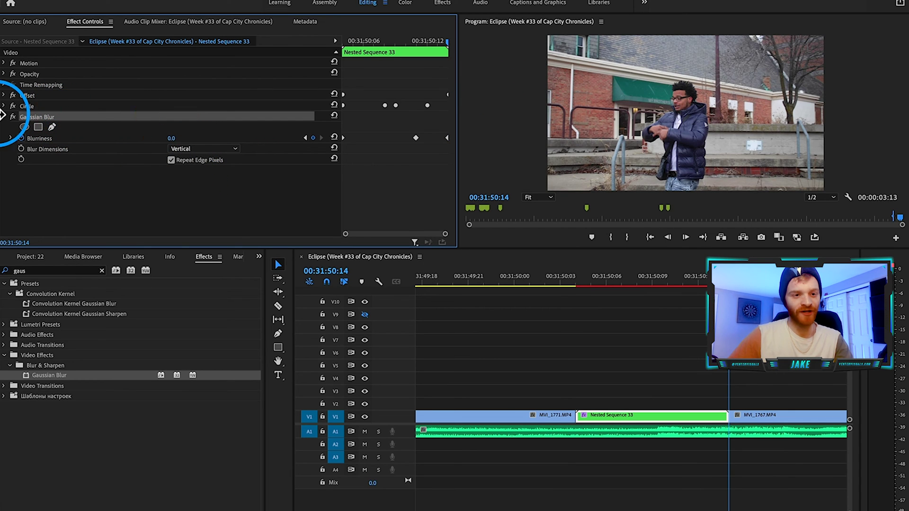
pyautogui.hotkey('ctrl', 's')
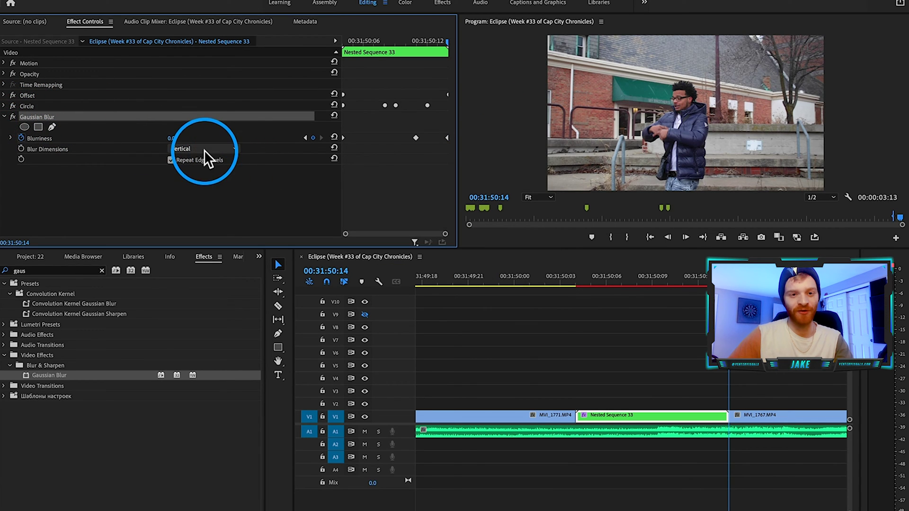
# Try Horizontal blur dimensions for Gaussian Blur, preview them at 00:31:50:08, and switch back to Vertical.
pyautogui.click(204, 150)
pyautogui.click(203, 168)
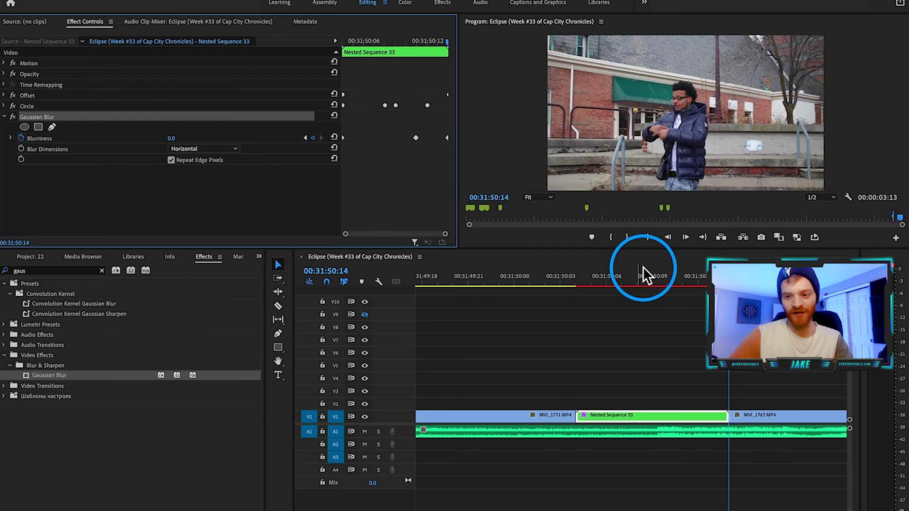
pyautogui.click(643, 266)
pyautogui.click(187, 145)
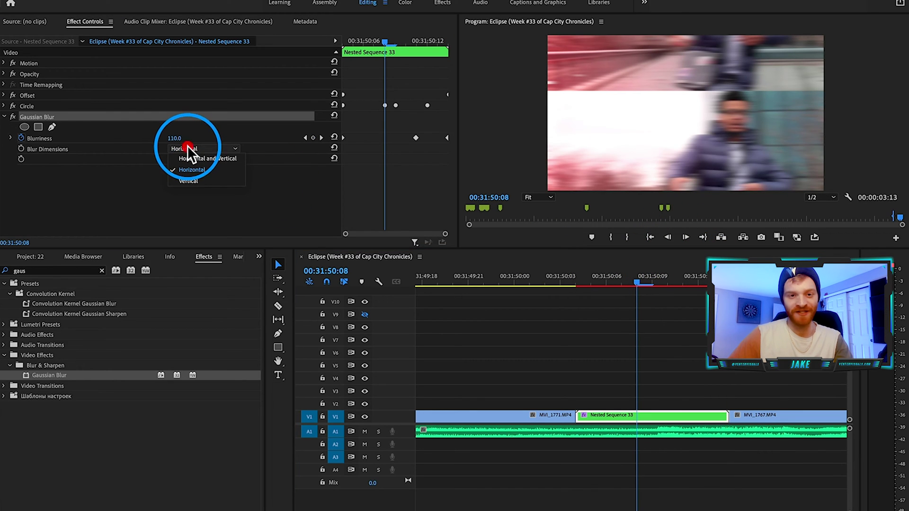
pyautogui.click(197, 178)
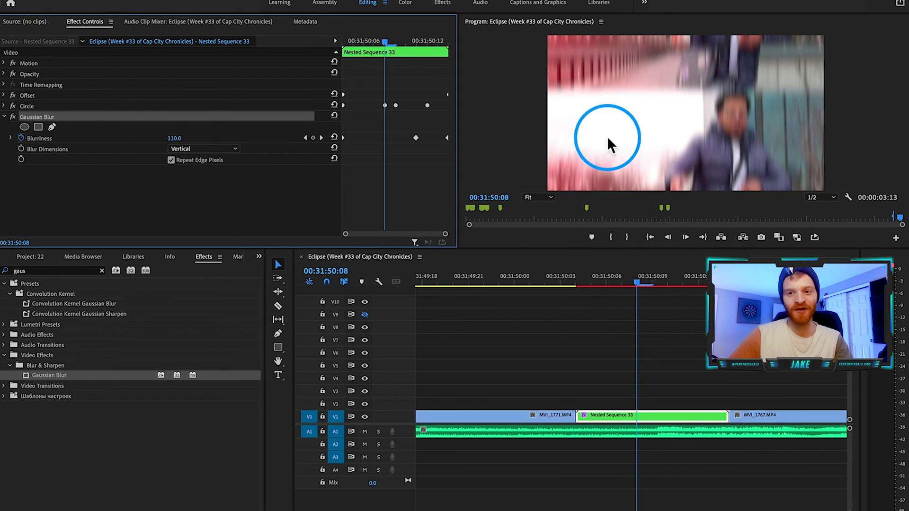
# Apply the Noise effect to the nested sequence and set Amount of Noise to 20%.
pyautogui.click(4, 116)
pyautogui.click(668, 287)
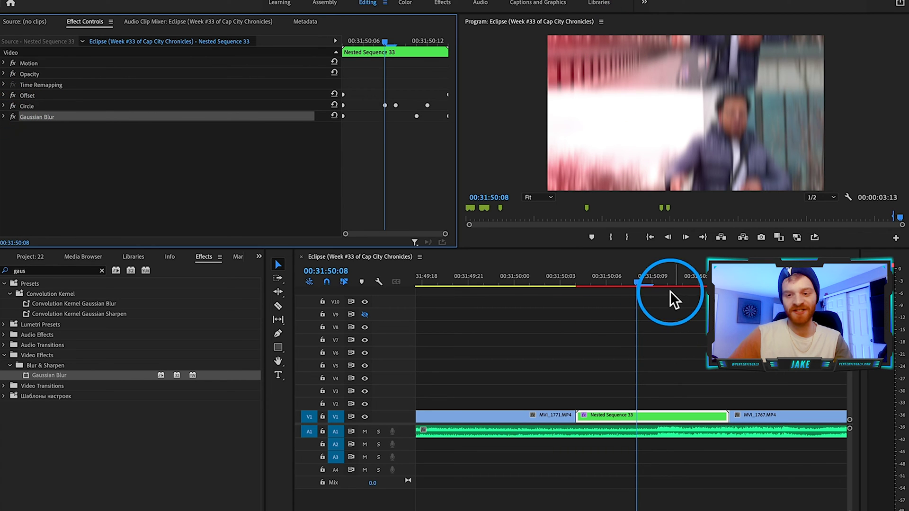
pyautogui.click(102, 271)
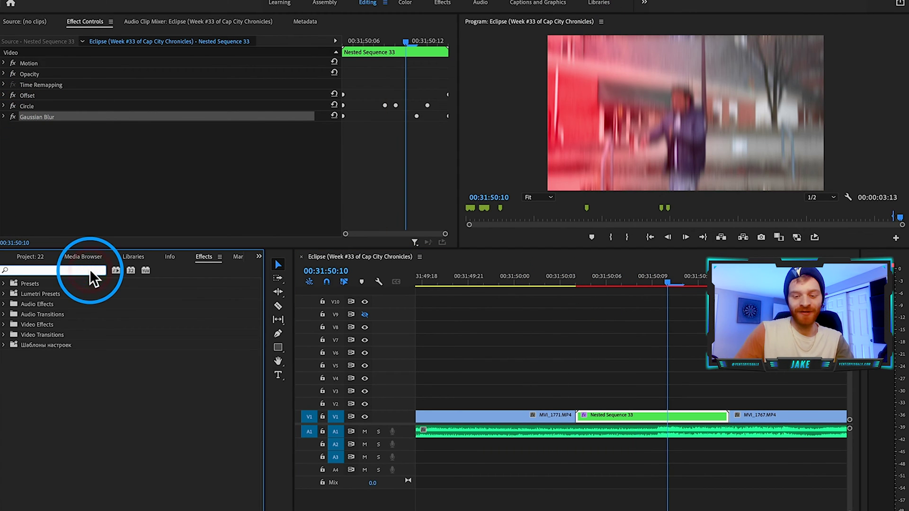
pyautogui.write('noise')
pyautogui.moveTo(31, 423); pyautogui.dragTo(629, 416)
pyautogui.click(173, 147)
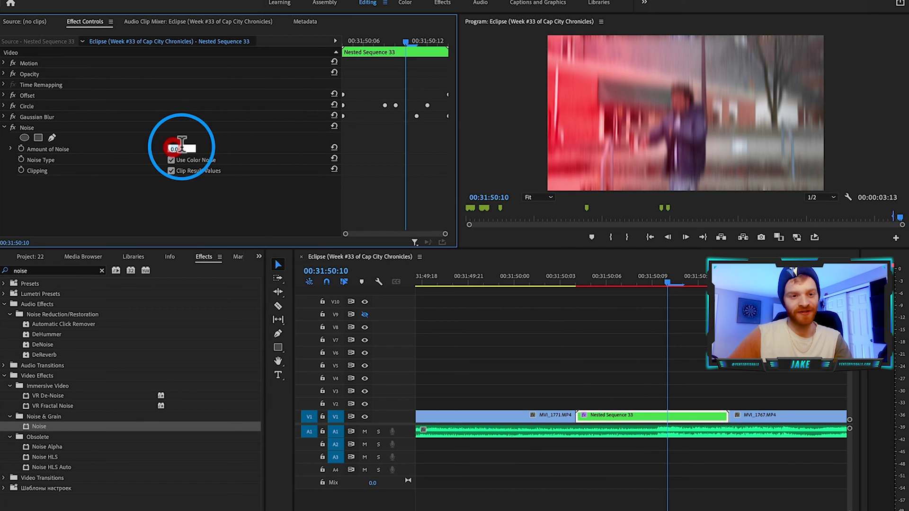
pyautogui.write('20')
pyautogui.press('Return')
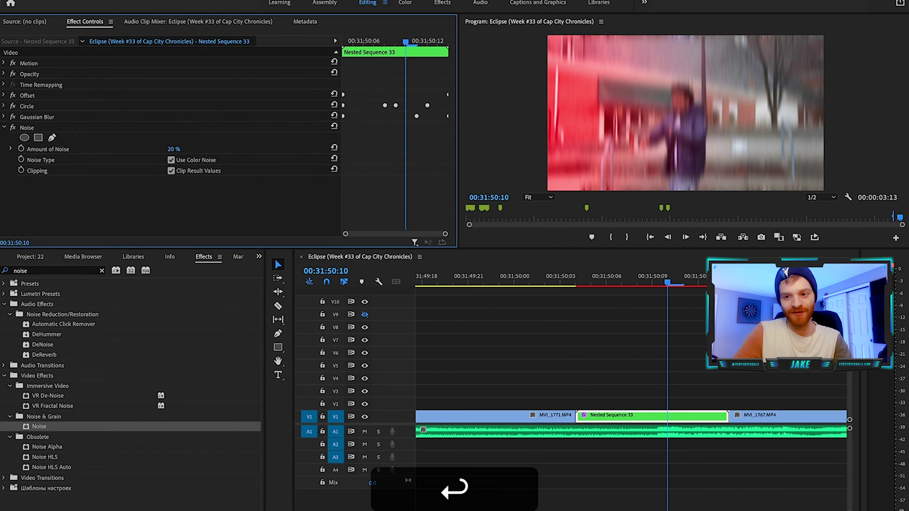
pyautogui.click(715, 363)
pyautogui.click(725, 188)
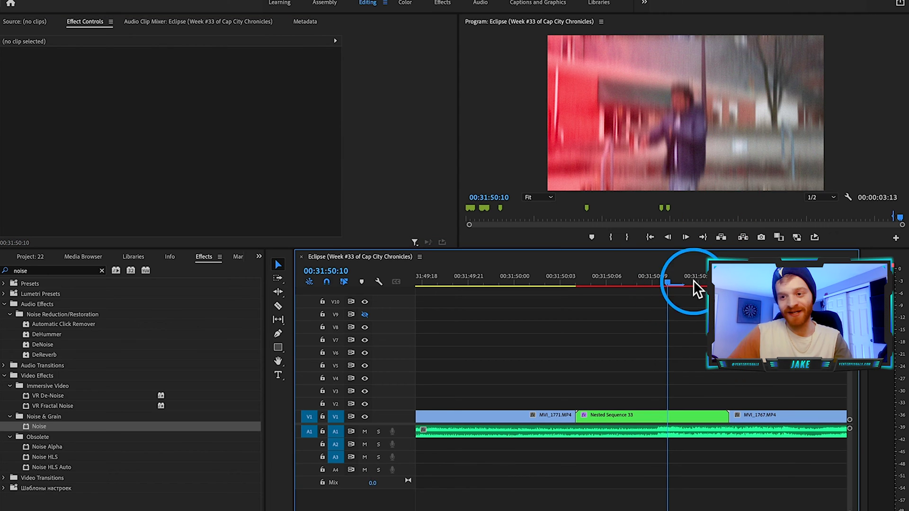
# Duplicate the Circle effect on the nested sequence between MVI_1771 and MVI_1767.
pyautogui.moveTo(639, 273); pyautogui.dragTo(640, 329)
pyautogui.click(641, 419)
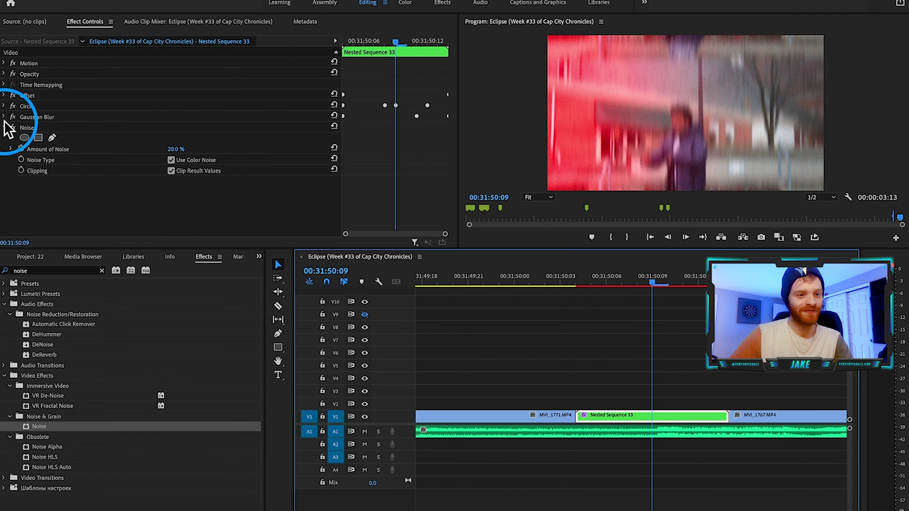
pyautogui.click(27, 106)
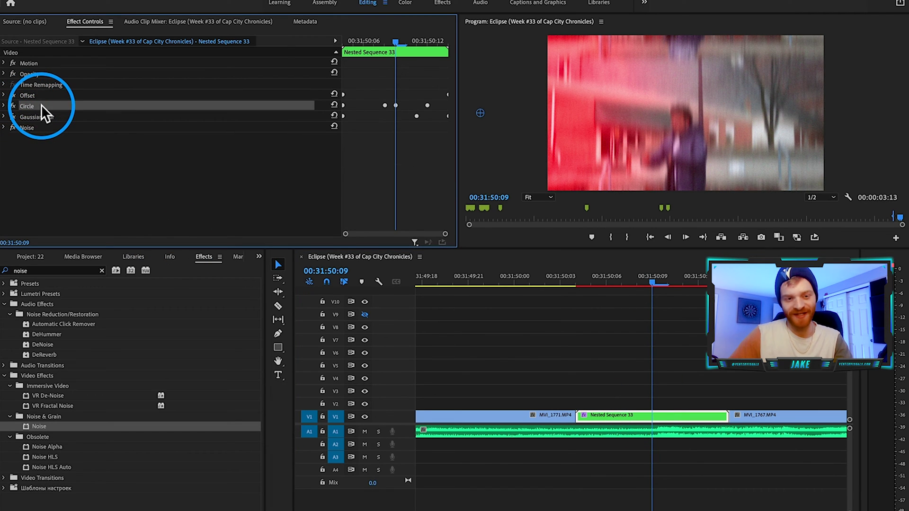
pyautogui.press('cmd+c')
pyautogui.press('cmd+v')
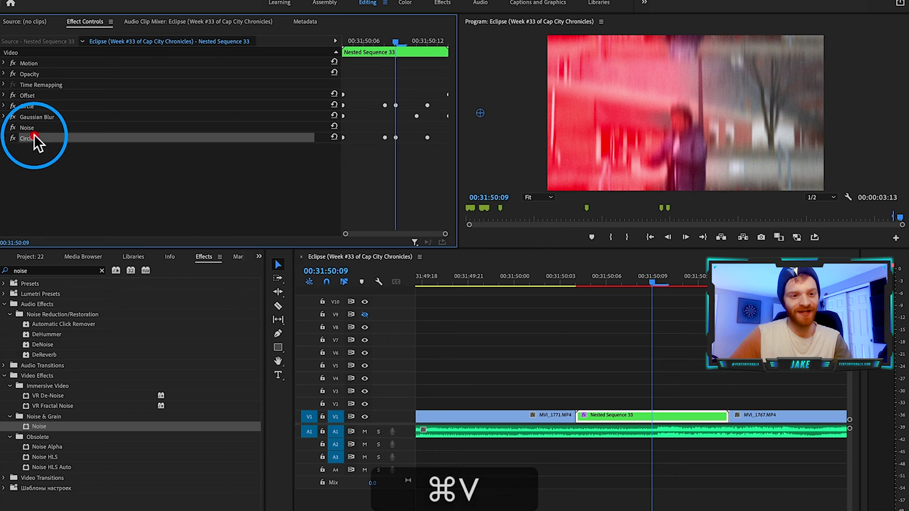
# Set the duplicated Circle's color to orange EC7200 and move its center to 3102, -212.
pyautogui.click(4, 138)
pyautogui.press('r')
pyautogui.scroll(-5, 118, 178)
pyautogui.click(174, 187)
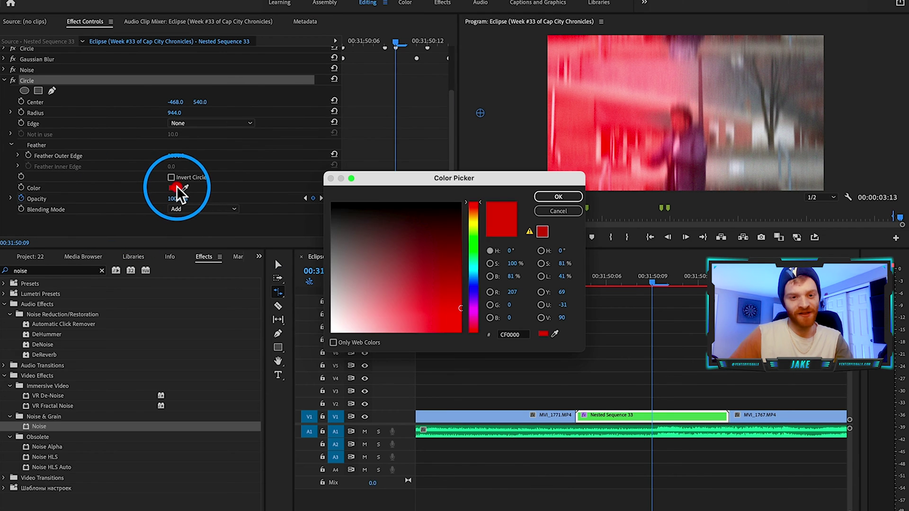
pyautogui.click(473, 213)
pyautogui.moveTo(471, 208); pyautogui.dragTo(473, 214)
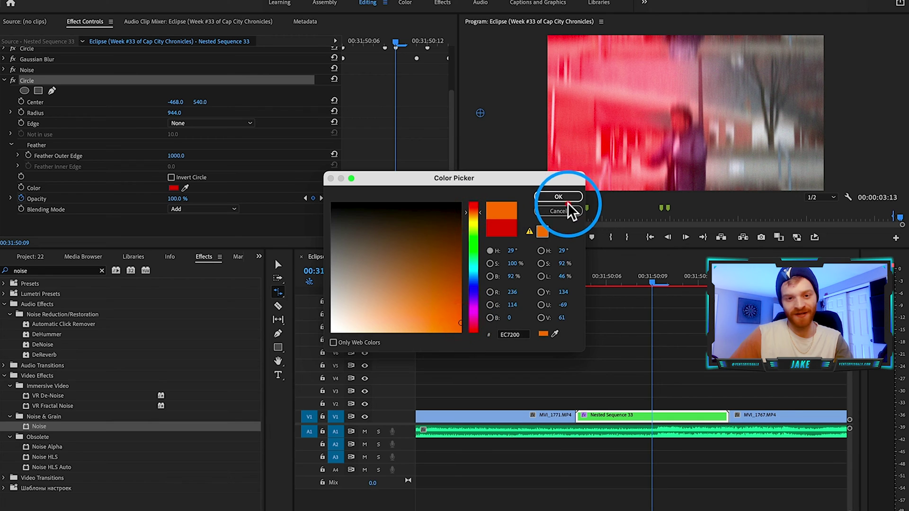
pyautogui.click(559, 197)
pyautogui.moveTo(174, 103); pyautogui.dragTo(204, 102)
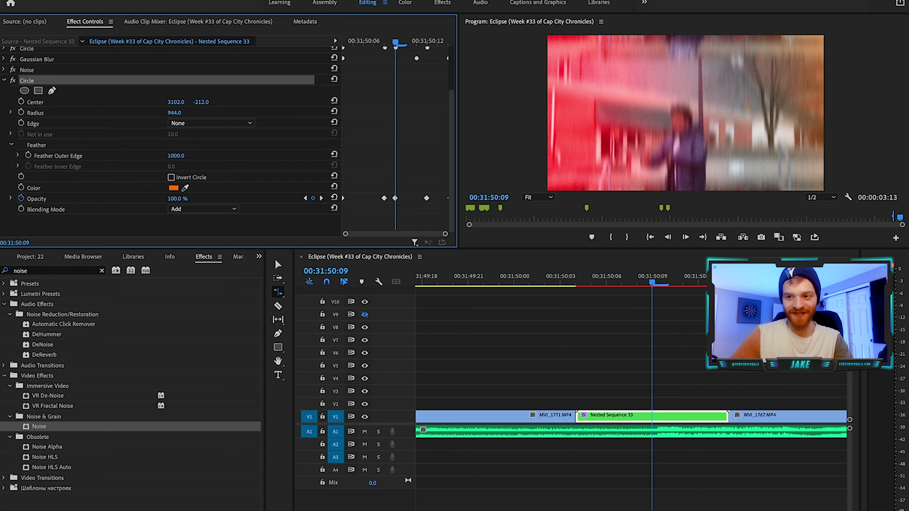
# Play back the transition between MVI_1771 and MVI_1767 and inspect the frame at 00:31:50:10.
pyautogui.click(643, 285)
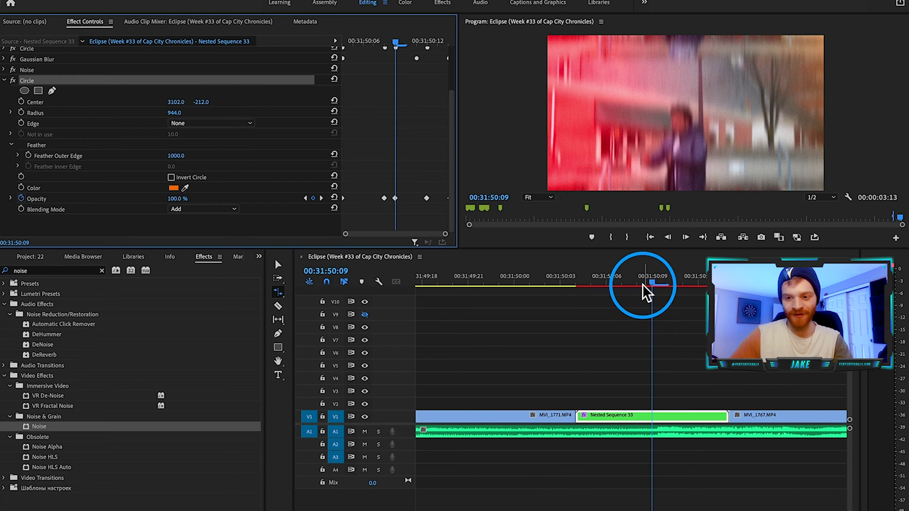
pyautogui.click(584, 379)
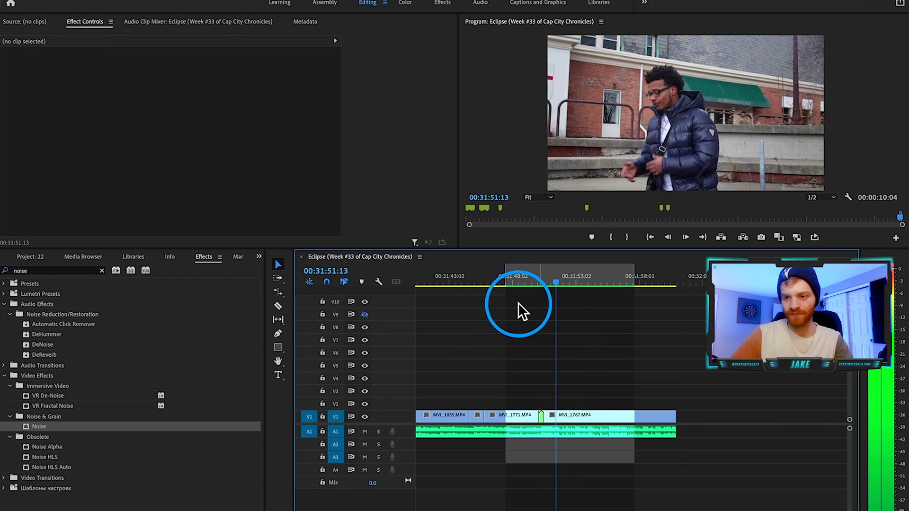
pyautogui.press('space')
pyautogui.click(536, 272)
pyautogui.scroll(5, 547, 393)
pyautogui.click(526, 268)
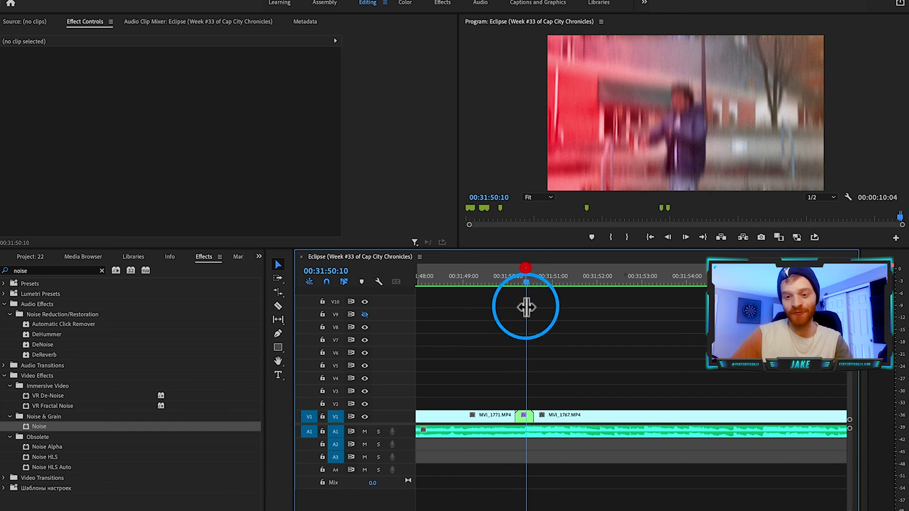
# Move the nested sequence's last Offset Shift Center To keyframe one frame earlier, to 00:31:50:13.
pyautogui.click(526, 414)
pyautogui.press('=')
pyautogui.click(4, 139)
pyautogui.click(4, 95)
pyautogui.click(429, 43)
pyautogui.moveTo(428, 43); pyautogui.dragTo(434, 44)
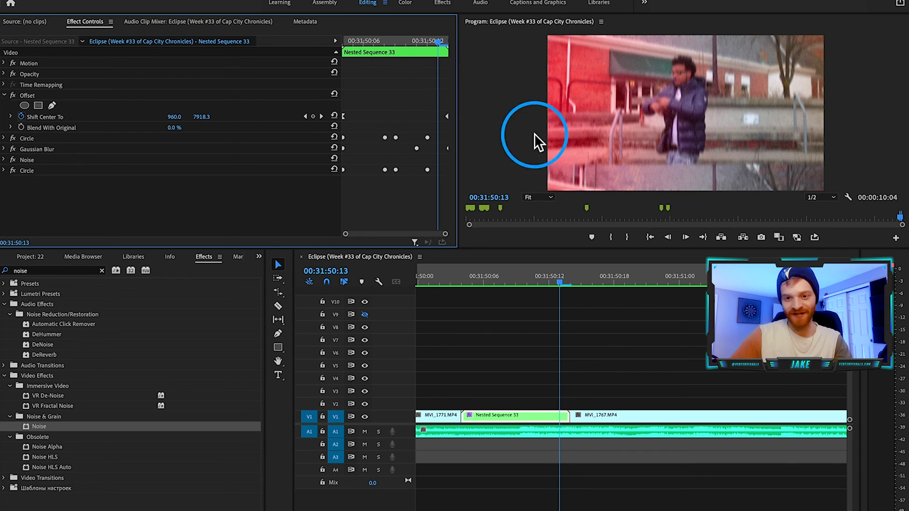
pyautogui.moveTo(448, 117); pyautogui.dragTo(437, 115)
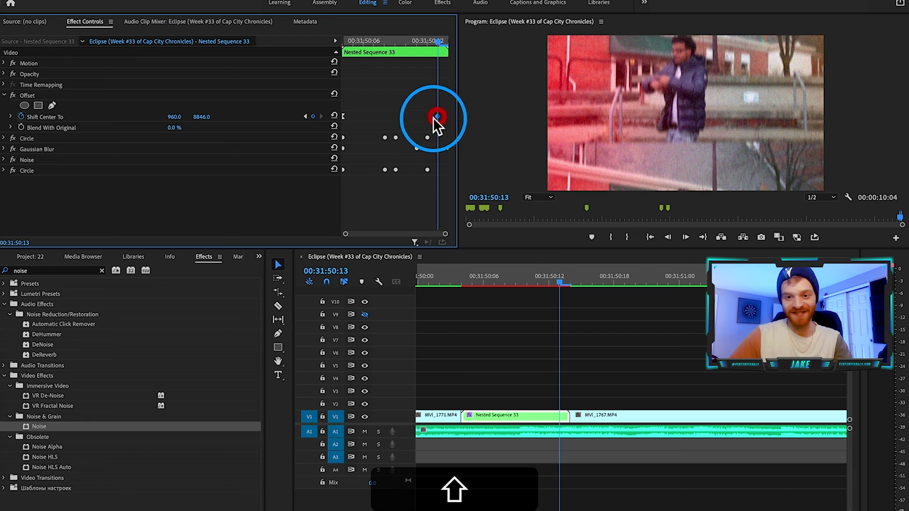
# Set the vertical Shift Center To value of Offset's last keyframe to 9183.
pyautogui.click(201, 117)
pyautogui.moveTo(202, 117); pyautogui.dragTo(234, 117)
pyautogui.click(438, 117)
# Step back and forth frame by frame through the end of the nested sequence to check the offset motion.
pyautogui.press('Left')
pyautogui.press('Left')
pyautogui.press('Left')
pyautogui.press('Left')
pyautogui.press('Left')
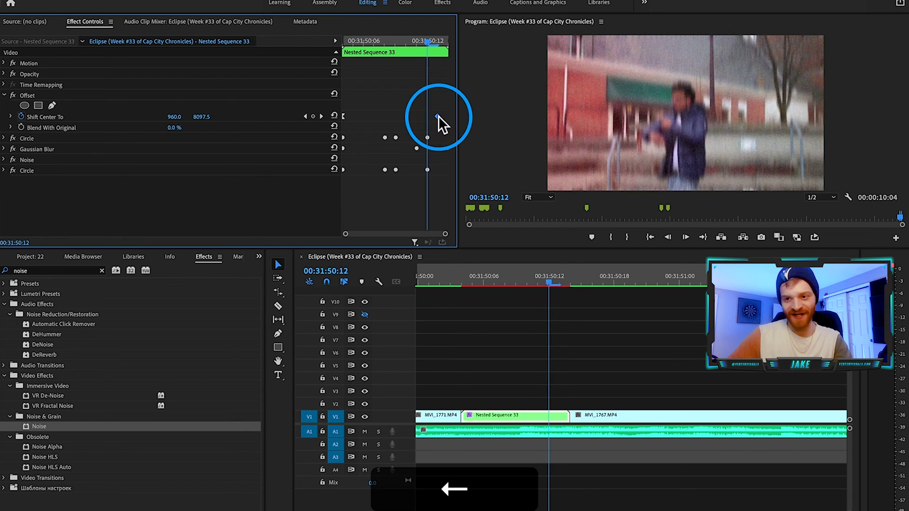
pyautogui.press('Right')
pyautogui.press('Right')
pyautogui.press('Right')
pyautogui.press('Right')
pyautogui.press('Right')
pyautogui.press('Right')
pyautogui.press('Right')
pyautogui.press('Right')
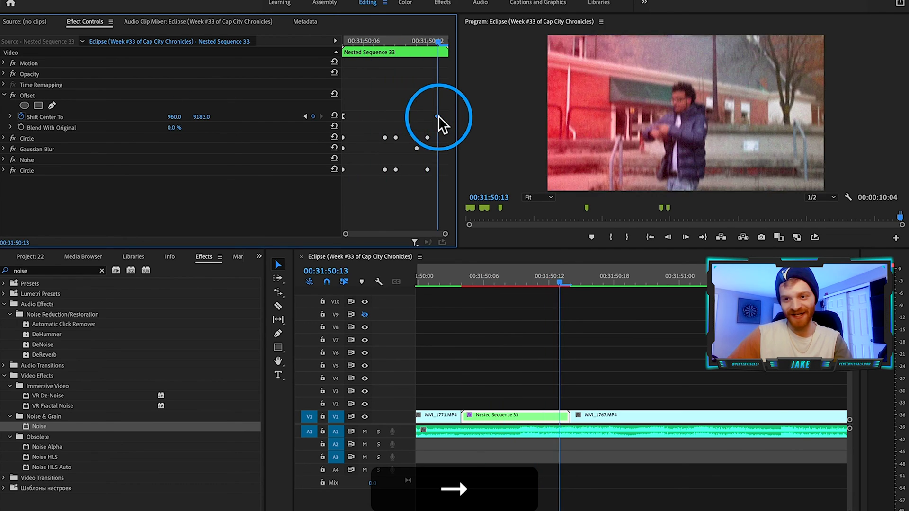
pyautogui.press('Left')
pyautogui.press('Left')
pyautogui.press('Left')
pyautogui.press('Left')
pyautogui.press('Left')
pyautogui.press('Left')
pyautogui.press('Left')
pyautogui.press('Right')
pyautogui.press('Right')
pyautogui.press('Right')
pyautogui.press('Right')
pyautogui.press('Right')
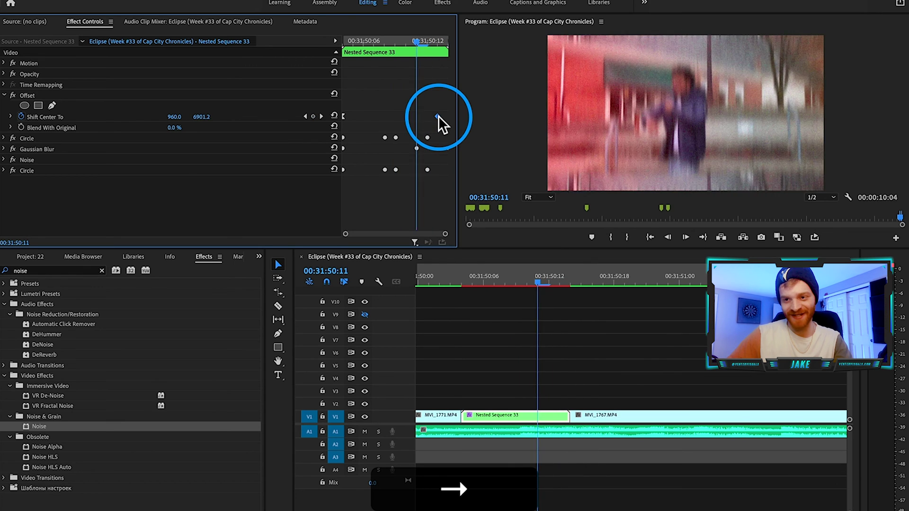
pyautogui.press('Left')
pyautogui.press('Left')
pyautogui.press('Left')
pyautogui.press('Left')
pyautogui.press('Right')
pyautogui.press('Right')
pyautogui.press('Right')
pyautogui.press('Right')
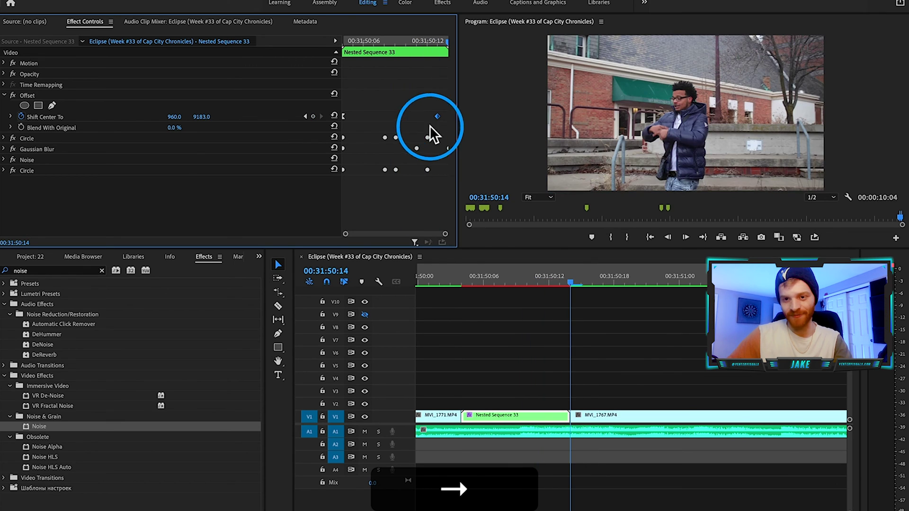
pyautogui.click(4, 96)
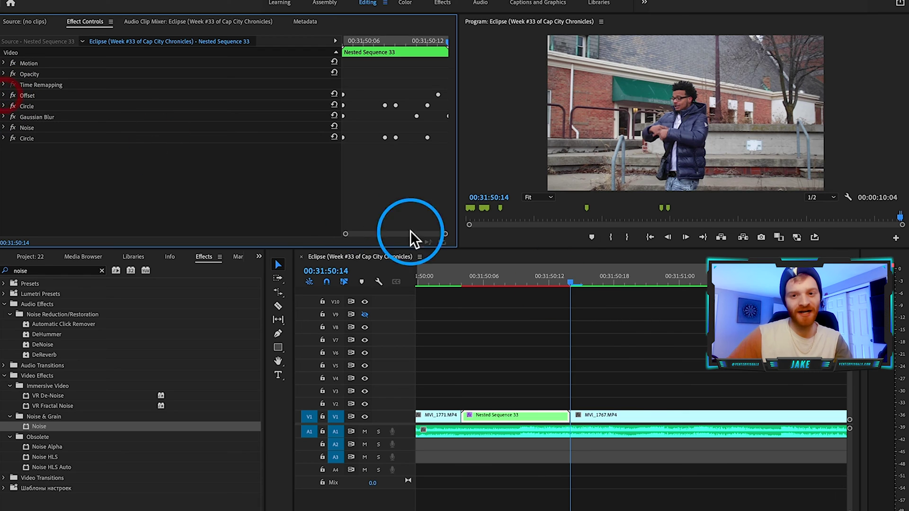
# Mark a new In point at 00:31:49:00, before the transition, and render In to Out.
pyautogui.click(493, 288)
pyautogui.press('-')
pyautogui.click(492, 277)
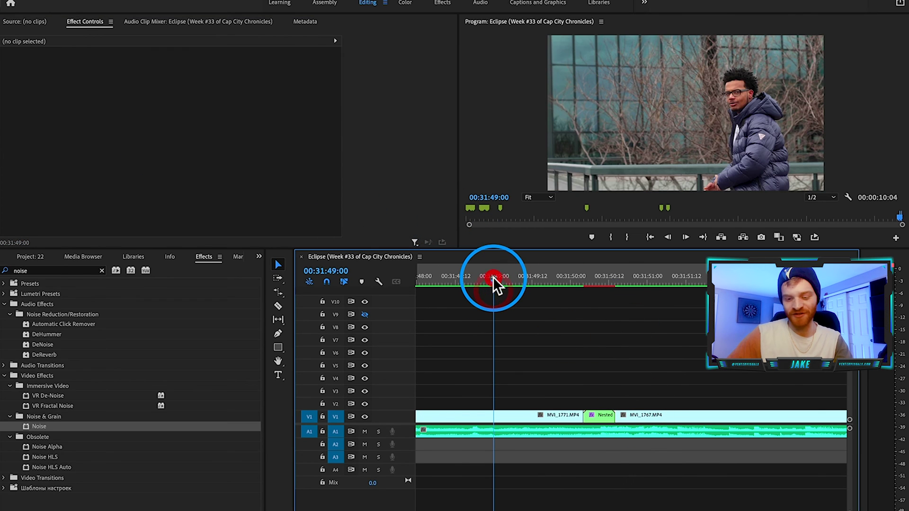
pyautogui.press('i')
pyautogui.click(171, 1)
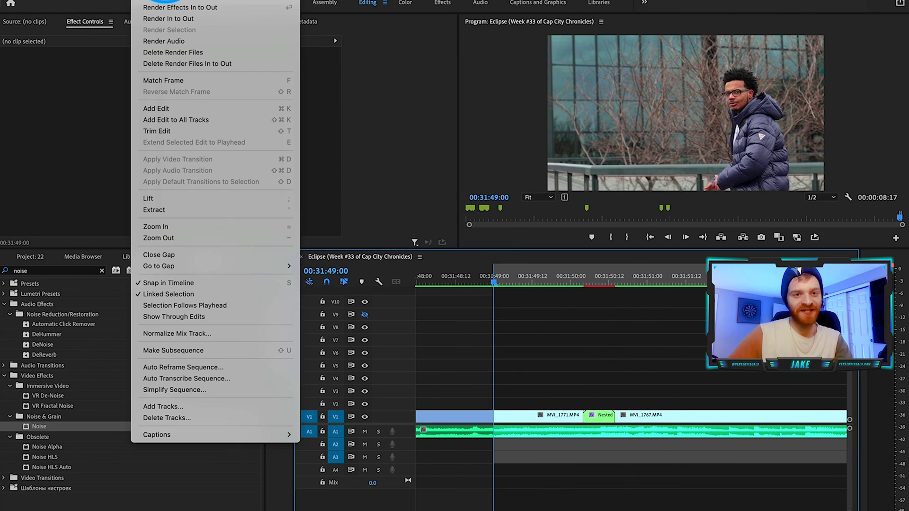
pyautogui.click(174, 19)
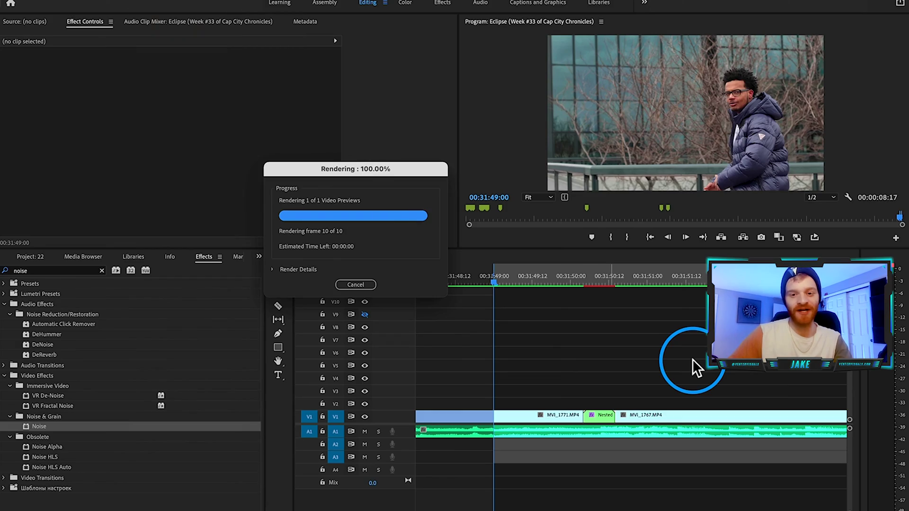